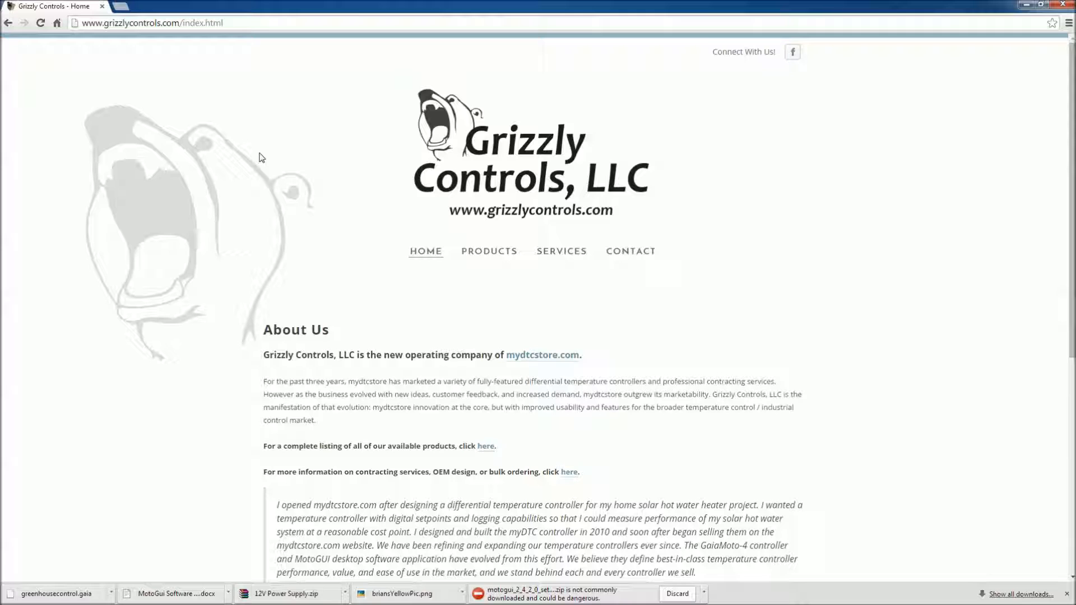
# Download the MotoGUI for Windows (XP/7/8/10) installer from the Grizzly Controls software page and keep the flagged file.
pyautogui.moveTo(495, 252)
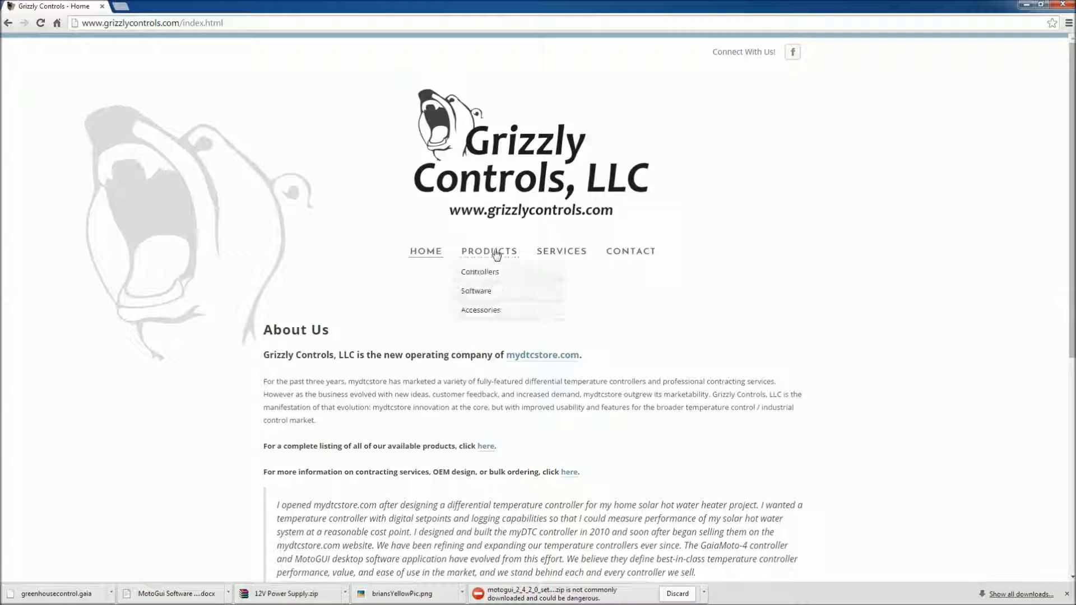
pyautogui.click(477, 290)
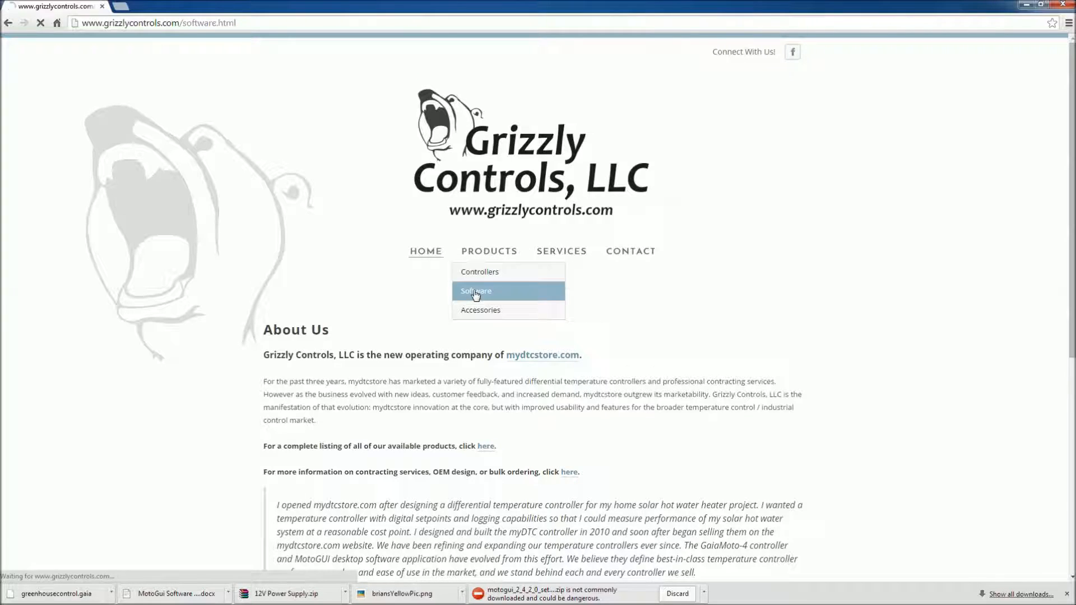
pyautogui.scroll(-3, 863, 376)
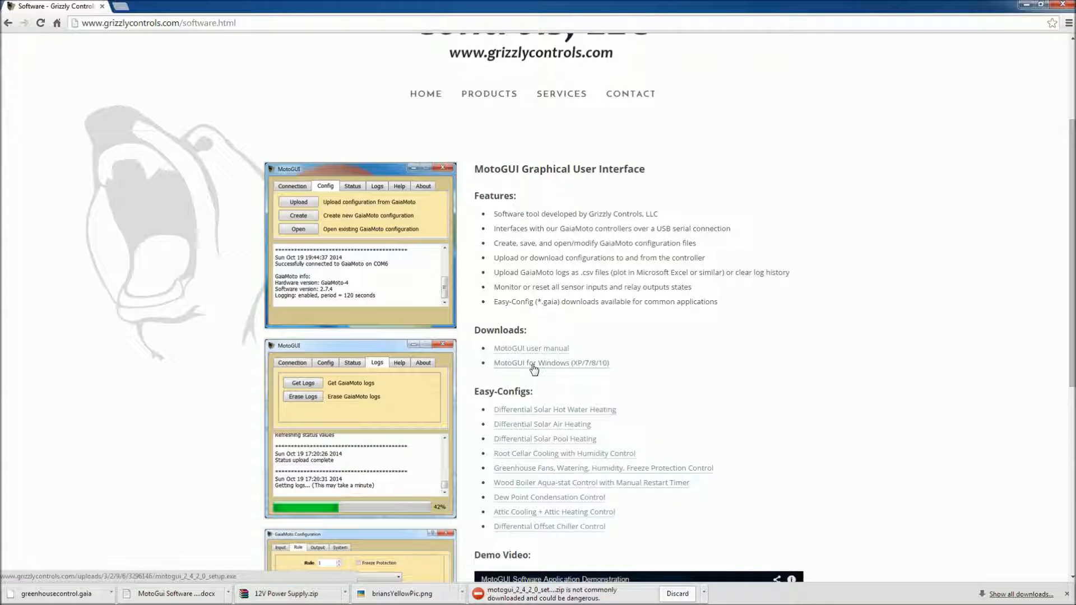
pyautogui.click(533, 368)
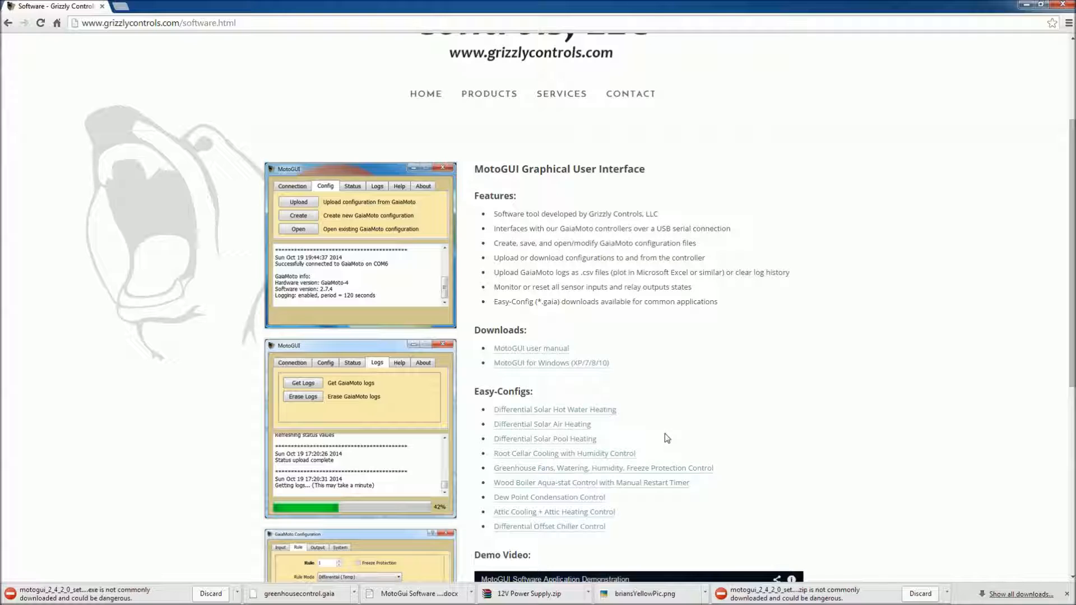
pyautogui.click(238, 593)
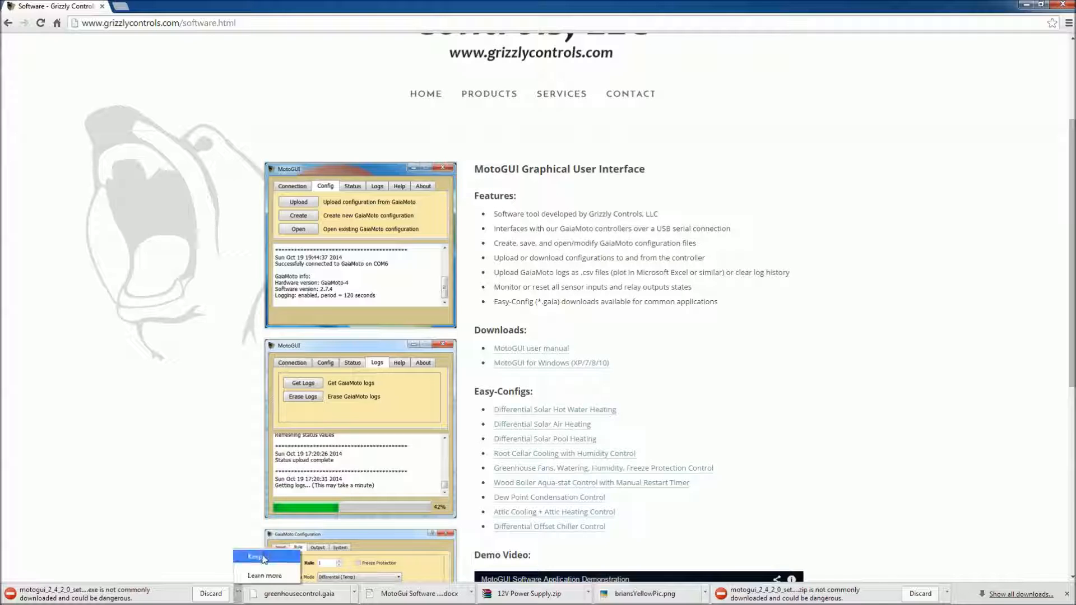
pyautogui.click(264, 557)
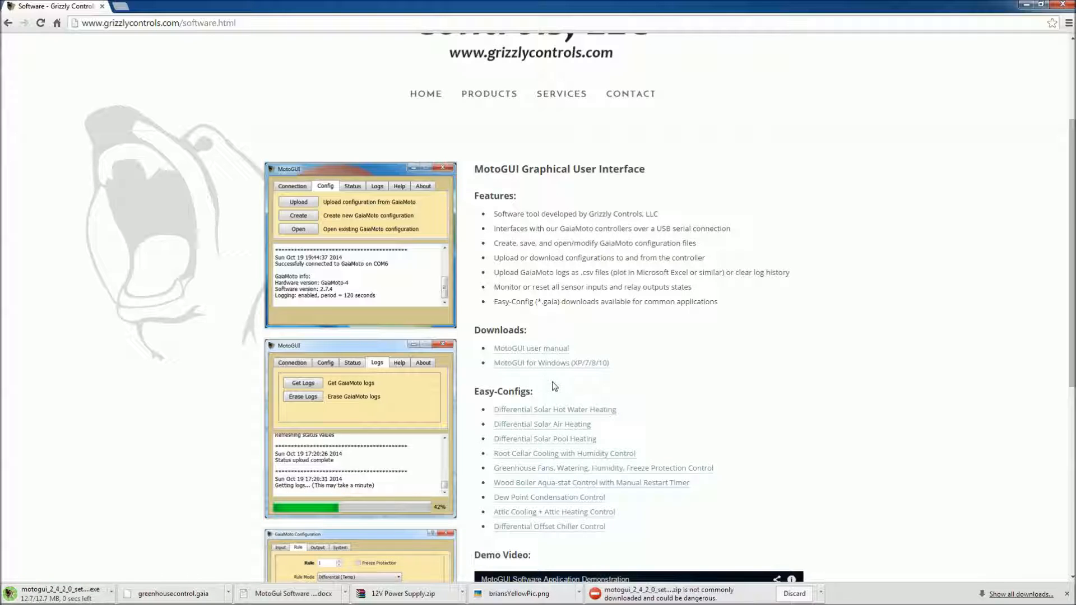
# Install MotoGUI with the default destination and Start Menu folder, including a desktop icon, and finish the setup.
pyautogui.click(583, 321)
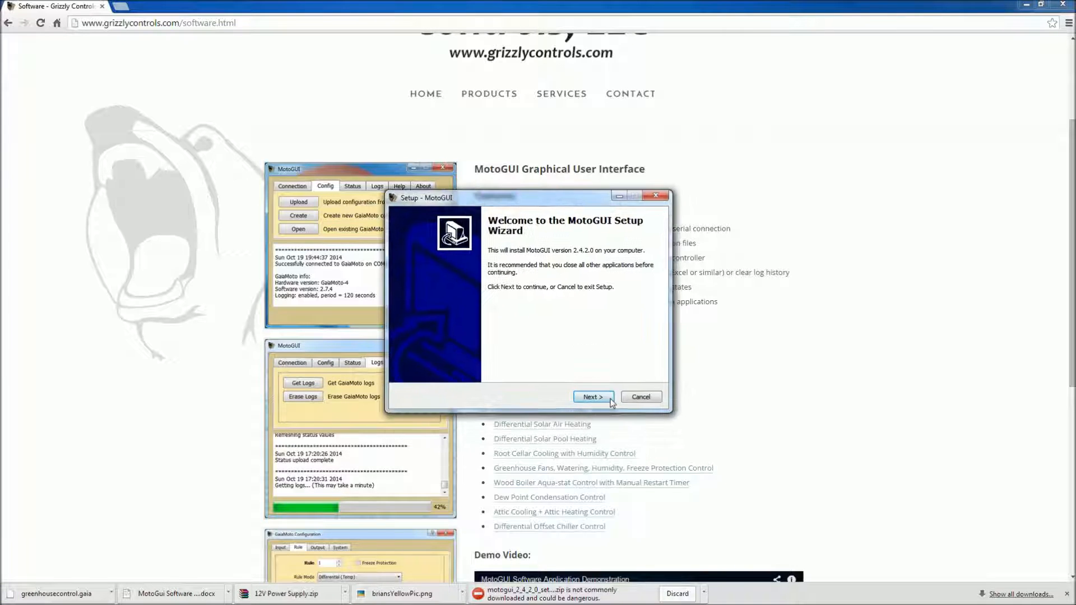
pyautogui.click(604, 399)
pyautogui.click(593, 398)
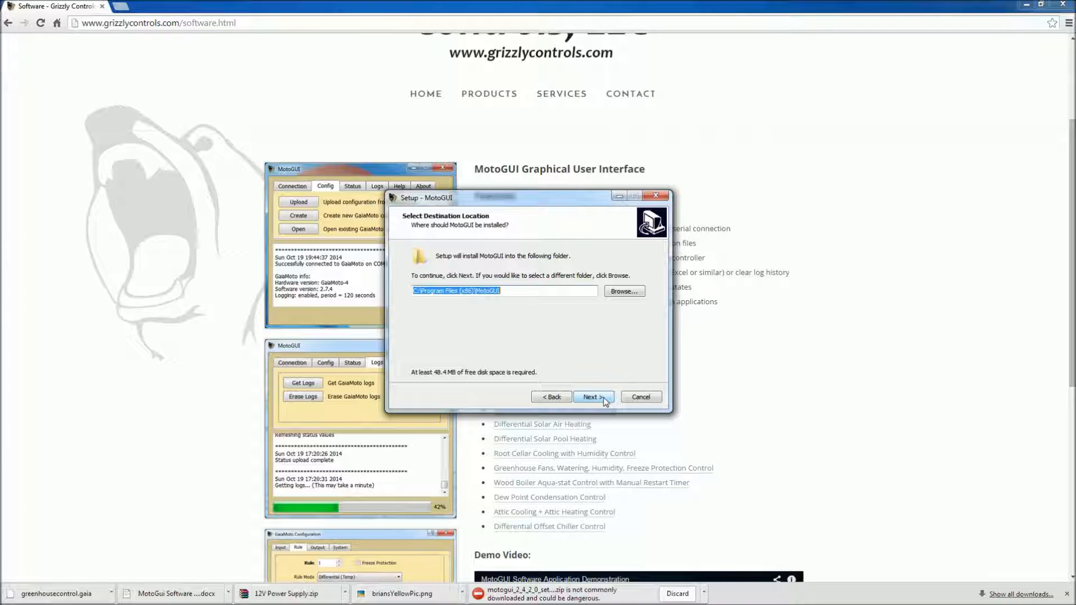
pyautogui.click(592, 398)
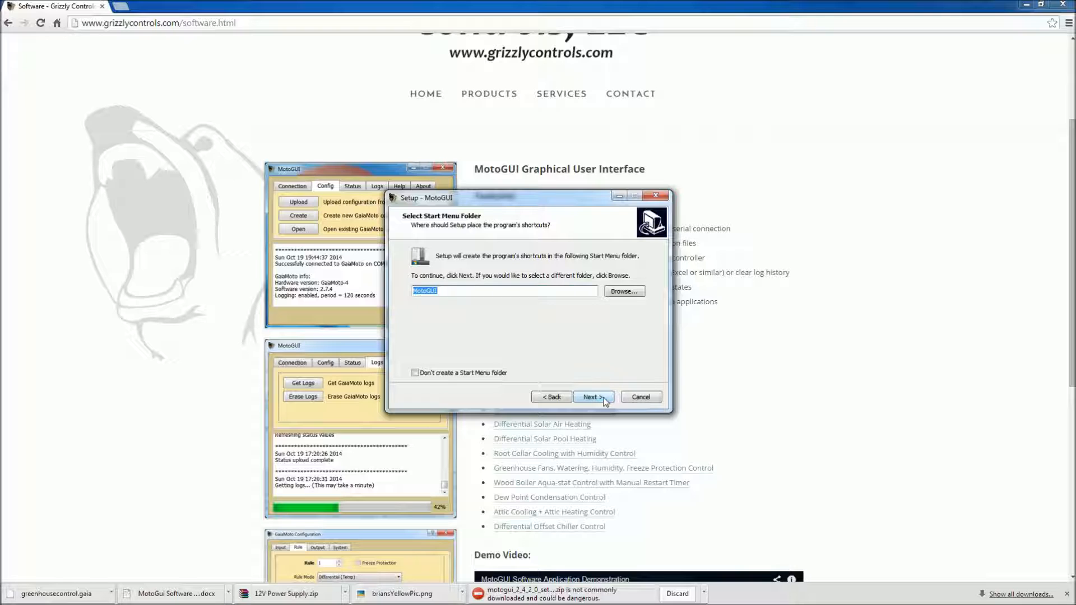
pyautogui.click(593, 398)
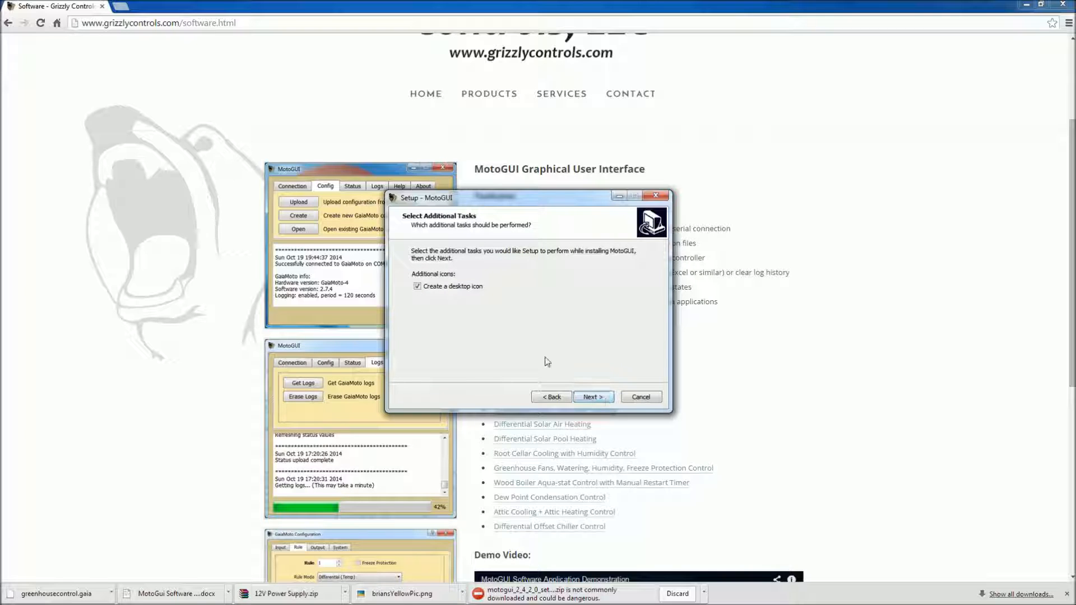
pyautogui.click(602, 398)
pyautogui.click(602, 397)
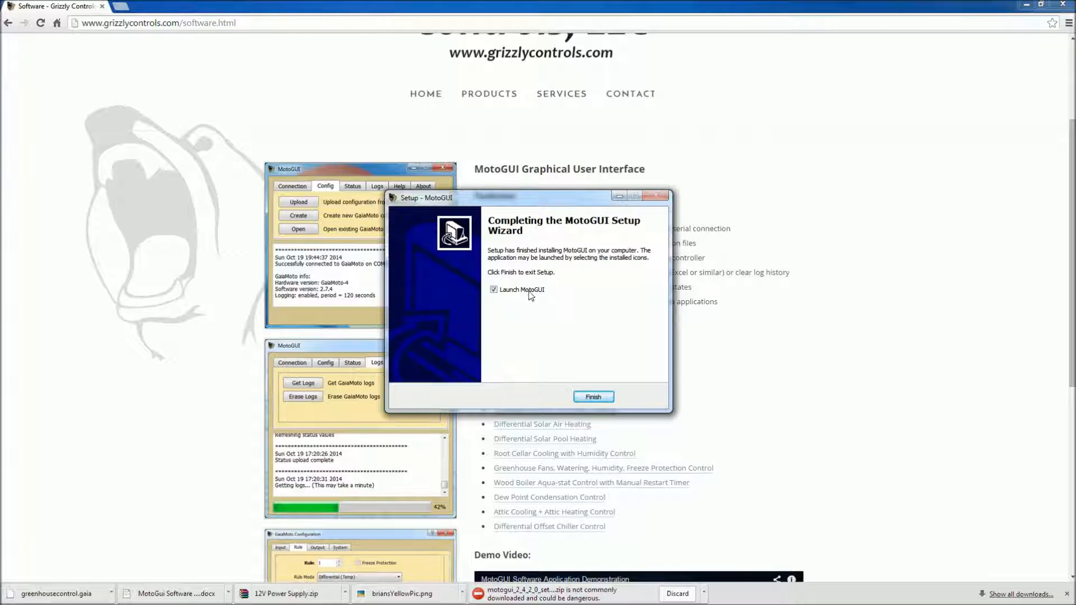
pyautogui.click(596, 396)
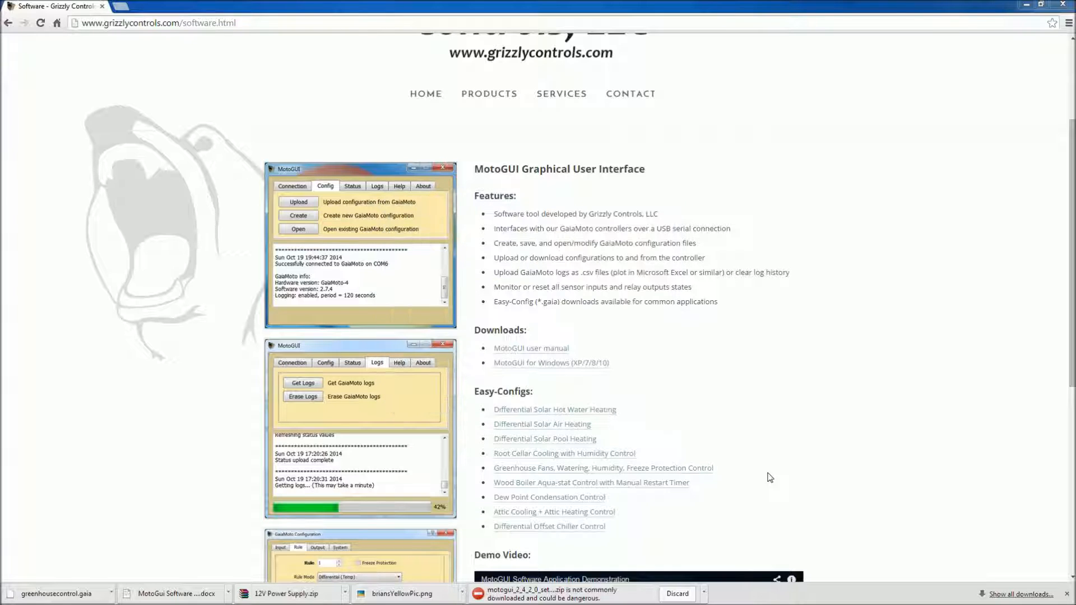
# Download the Greenhouse Fans, Watering, Humidity, Freeze Protection Control easy-config and show greenhousecontrol.gaia in its folder.
pyautogui.click(573, 474)
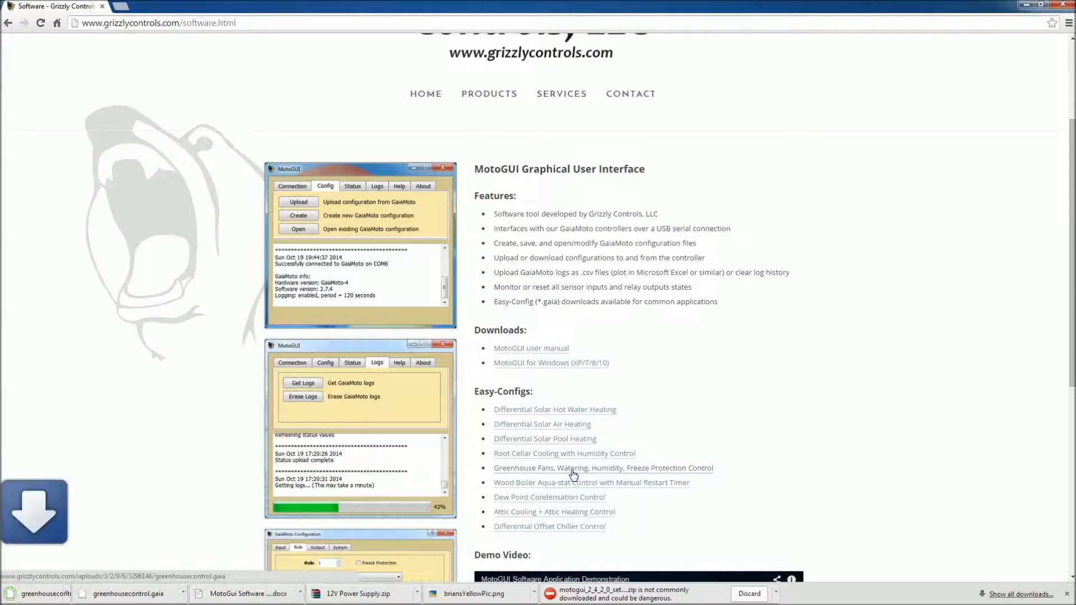
pyautogui.click(111, 594)
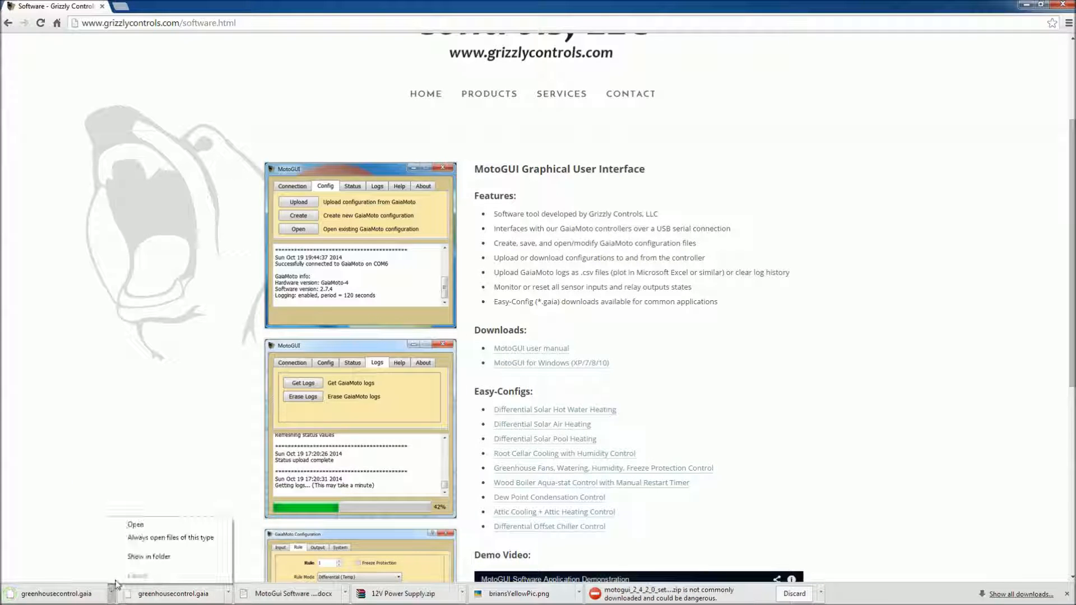
pyautogui.click(134, 554)
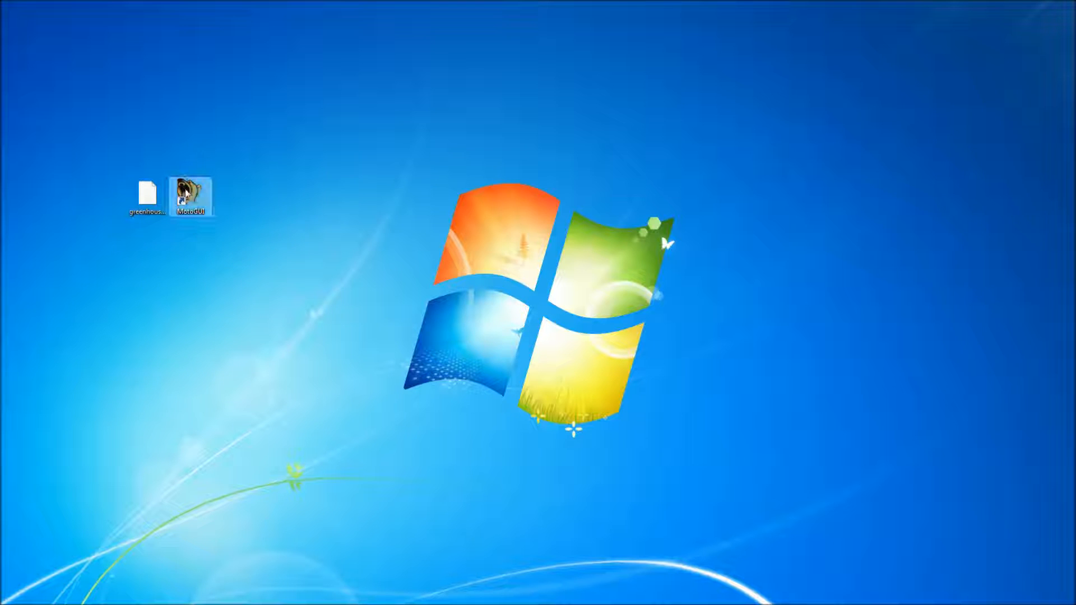
# Launch MotoGUI from the desktop and reposition its window.
pyautogui.doubleClick(185, 196)
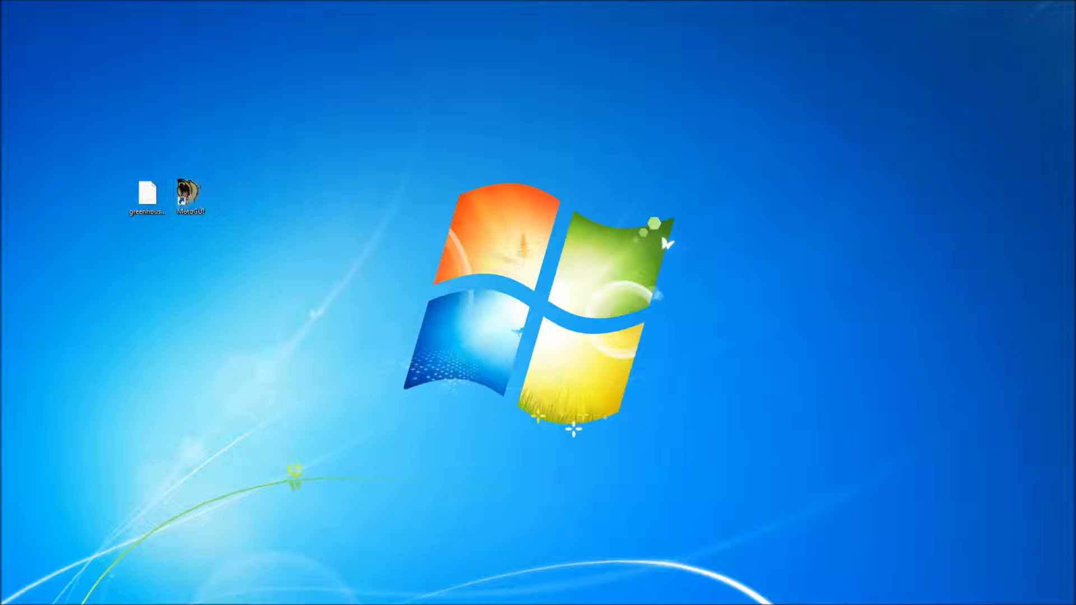
pyautogui.moveTo(276, 163); pyautogui.dragTo(396, 127)
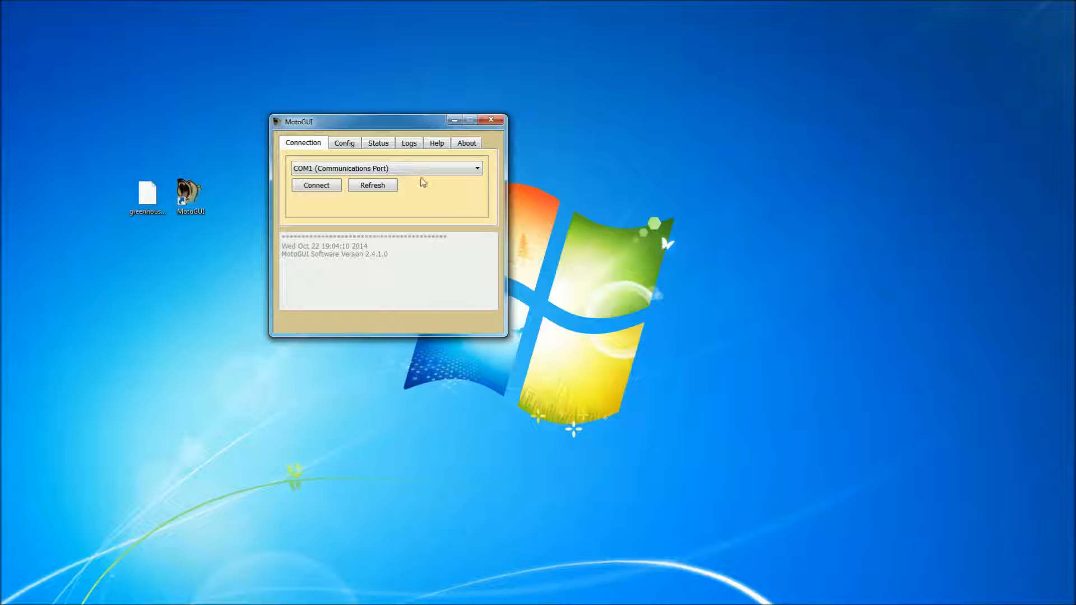
# Review MotoGUI's configuration, status and log functions, then read its help text and version and copyright information.
pyautogui.click(345, 144)
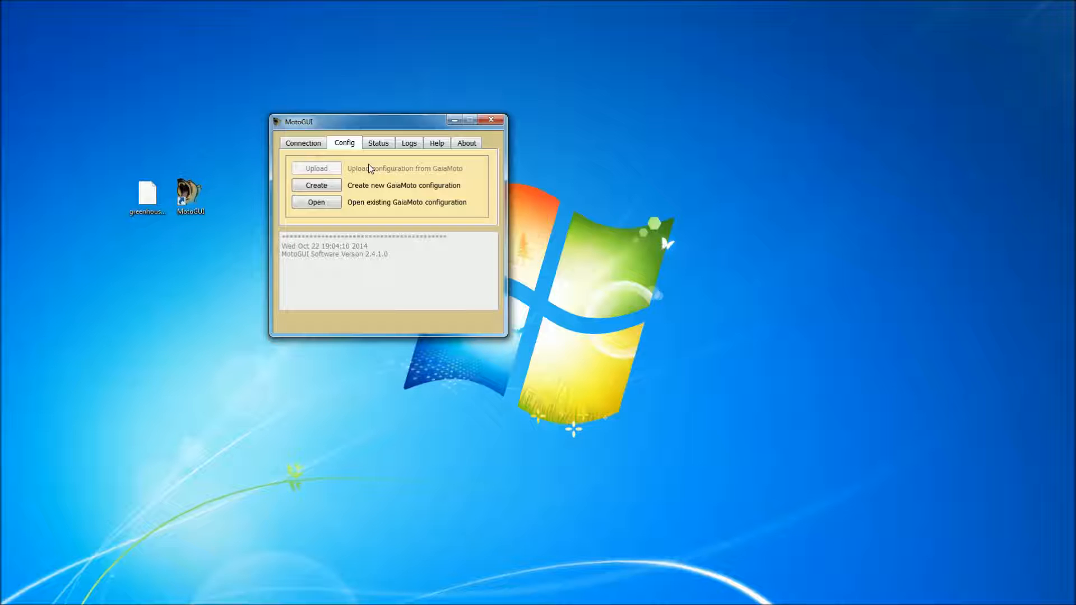
pyautogui.click(379, 145)
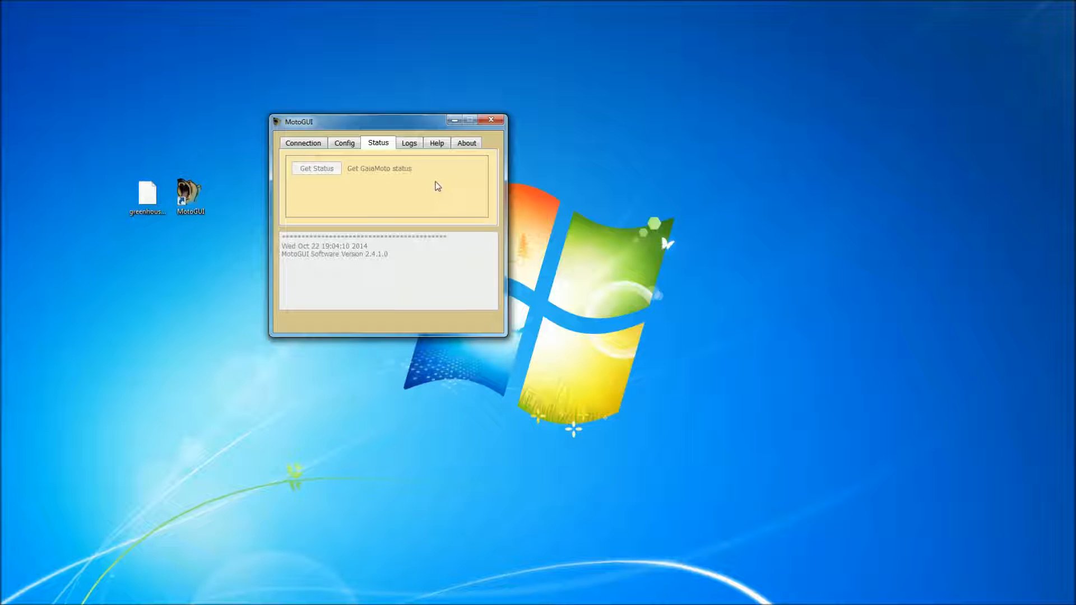
pyautogui.click(409, 144)
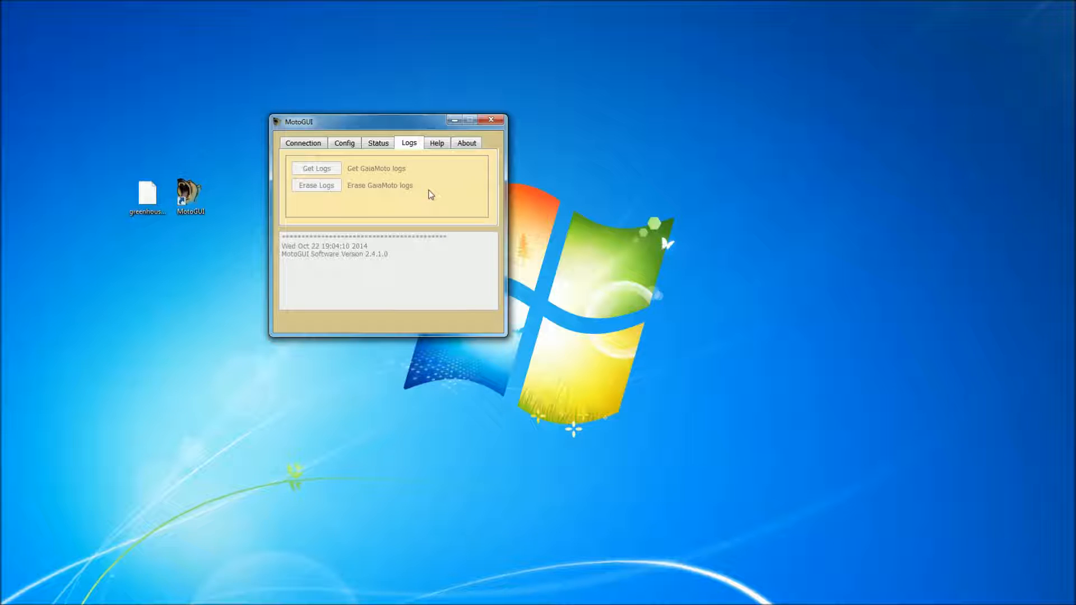
pyautogui.click(436, 147)
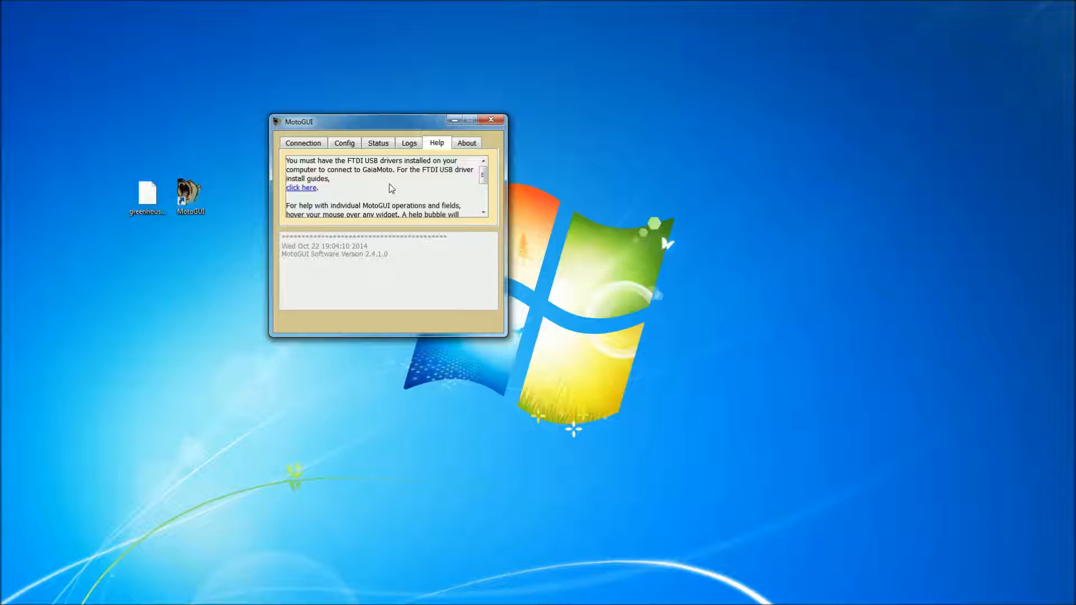
pyautogui.moveTo(483, 176); pyautogui.dragTo(482, 191)
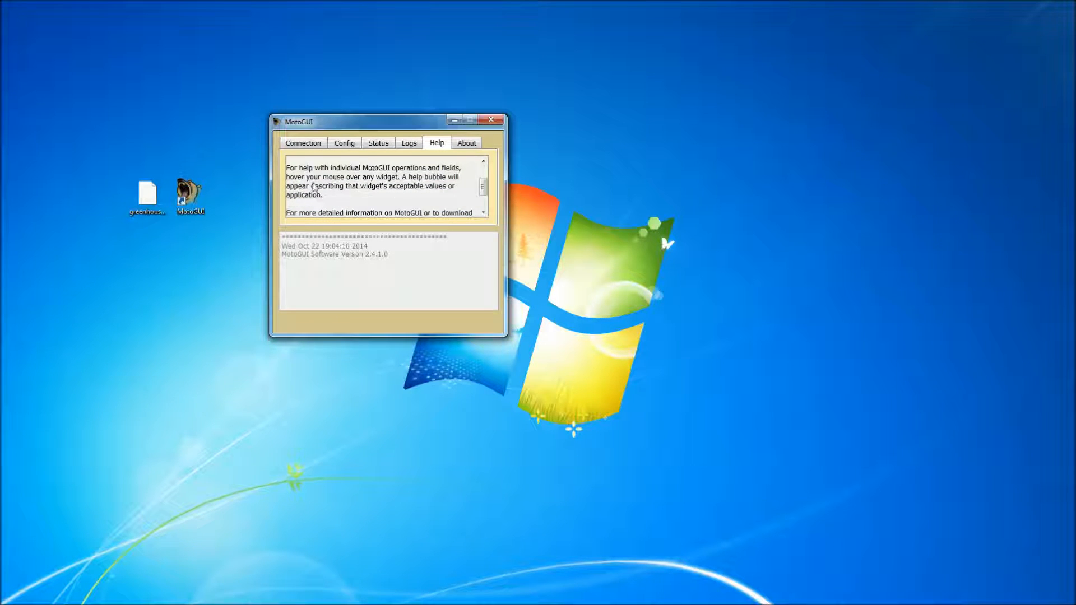
pyautogui.click(345, 143)
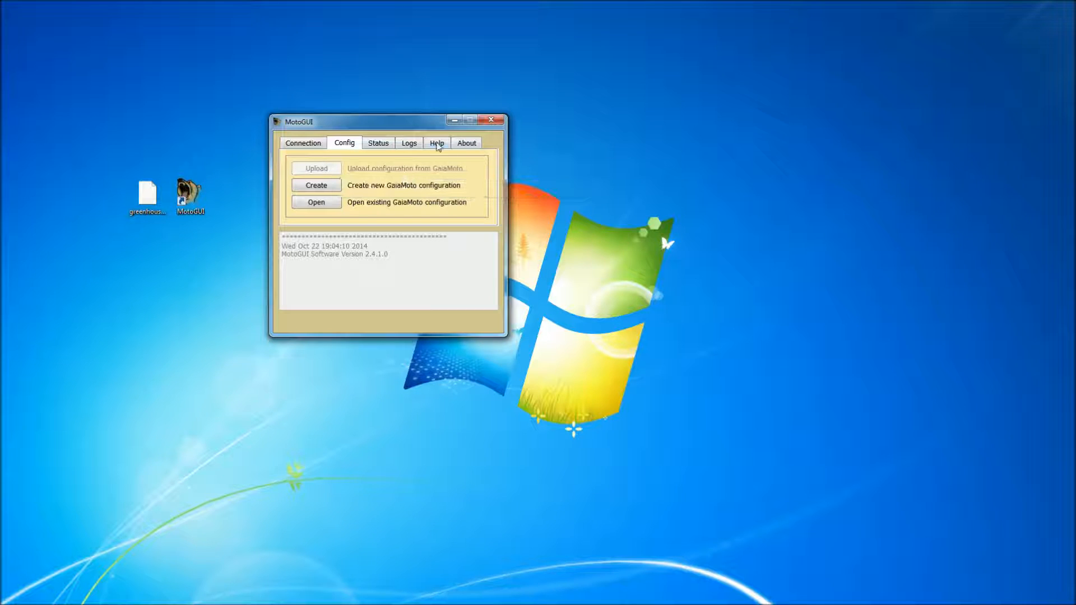
pyautogui.click(438, 144)
pyautogui.scroll(-3, 483, 193)
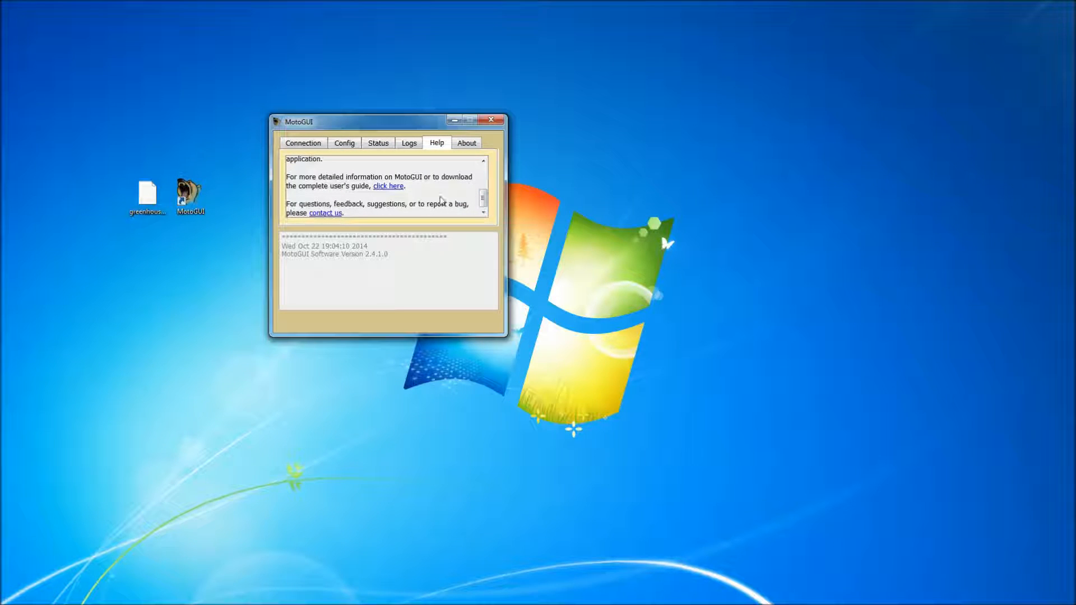
pyautogui.click(467, 144)
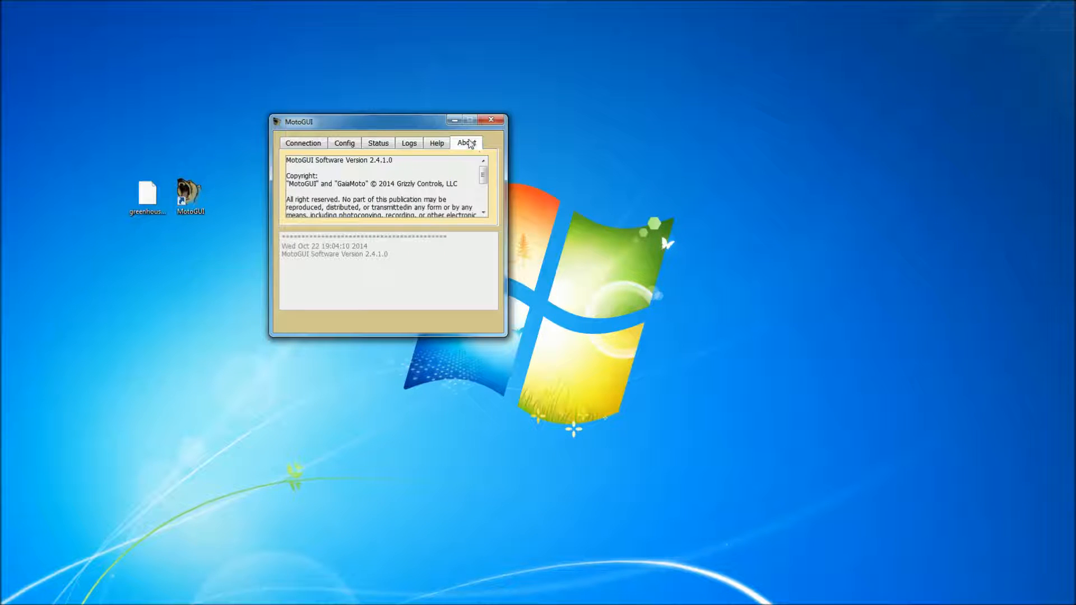
pyautogui.moveTo(485, 171)
pyautogui.mouseDown()
pyautogui.moveTo(487, 212)
pyautogui.moveTo(484, 168)
pyautogui.mouseUp()
# Connect MotoGUI to the GaiaMoto controller through COM6 (USB Serial Port).
pyautogui.click(301, 145)
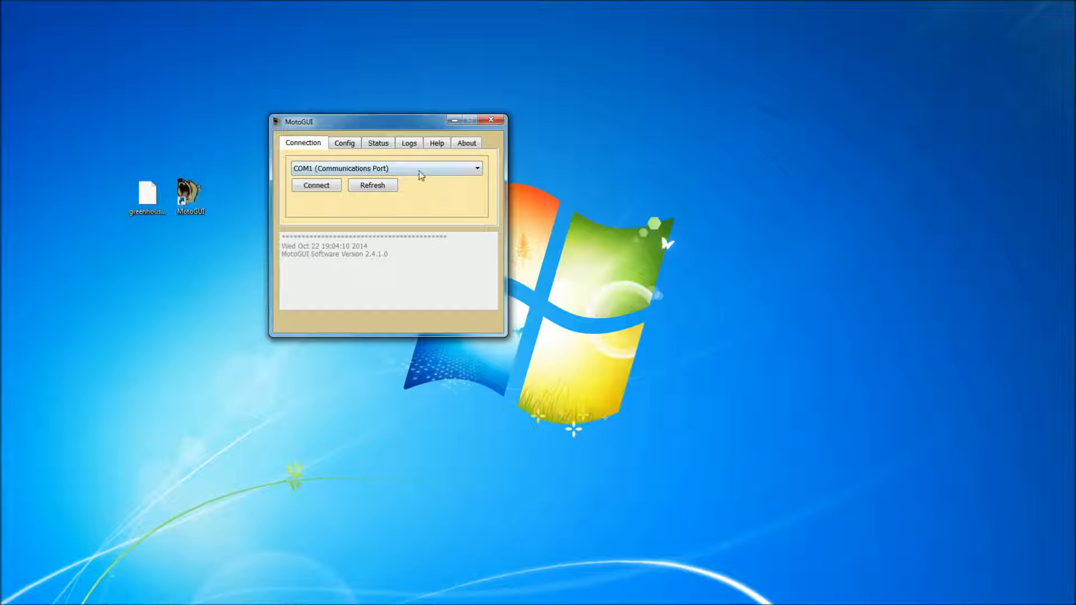
pyautogui.click(421, 175)
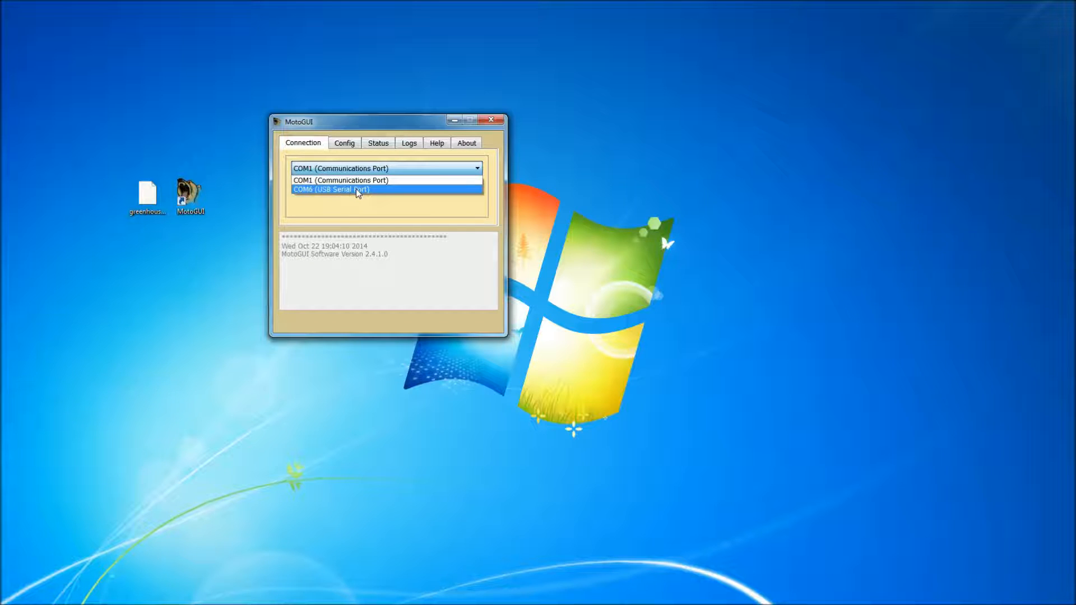
pyautogui.click(356, 191)
pyautogui.click(327, 191)
# Examine the connection message for the controller's hardware version, software version and logging settings.
pyautogui.moveTo(414, 298); pyautogui.dragTo(270, 273)
pyautogui.moveTo(416, 296); pyautogui.dragTo(284, 247)
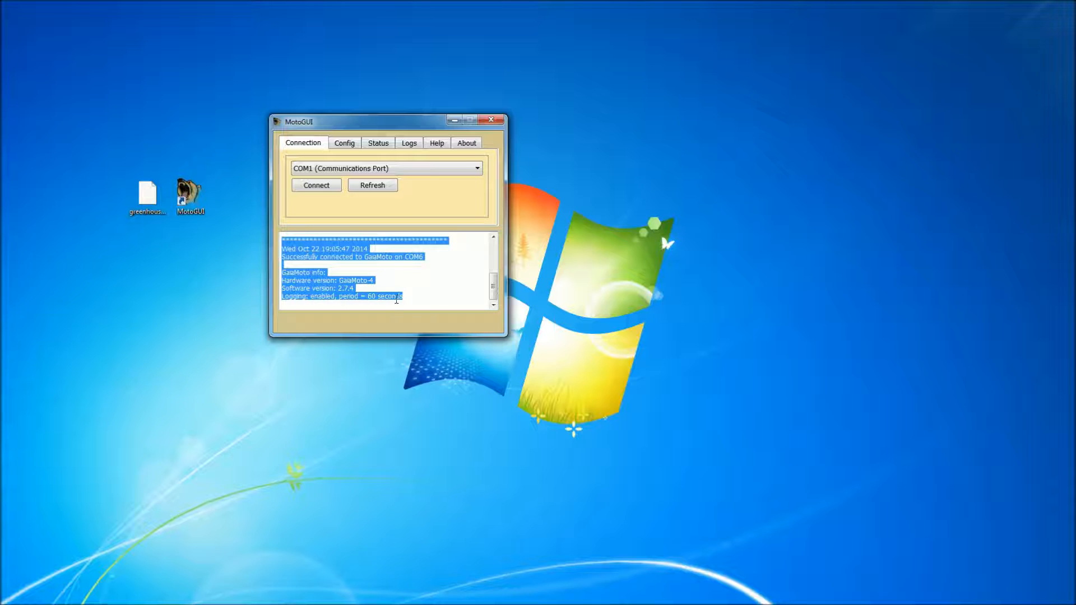
pyautogui.click(410, 296)
pyautogui.moveTo(374, 281); pyautogui.dragTo(338, 288)
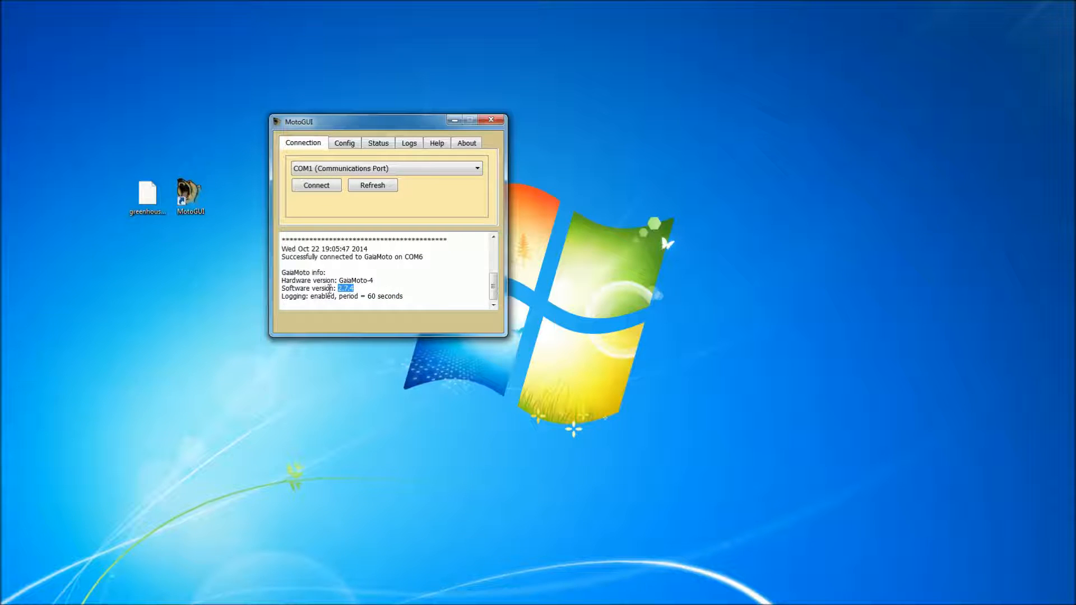
pyautogui.doubleClick(319, 297)
pyautogui.moveTo(367, 297); pyautogui.dragTo(403, 297)
pyautogui.click(426, 297)
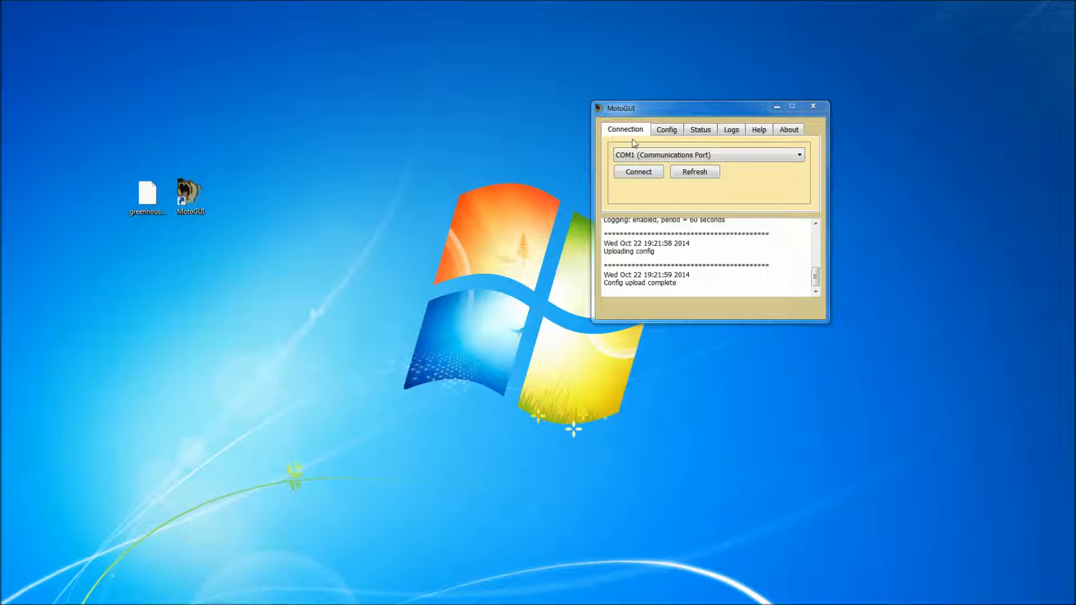
# Upload the configuration from the GaiaMoto controller and place the GaiaMoto Configuration window beside the main window.
pyautogui.click(669, 136)
pyautogui.click(659, 155)
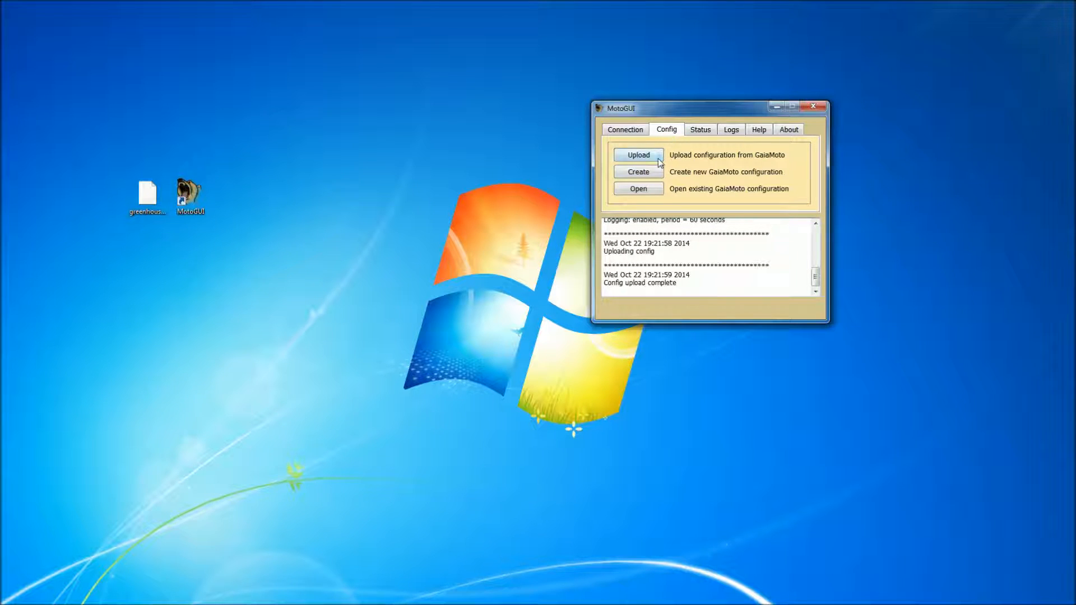
pyautogui.moveTo(749, 53); pyautogui.dragTo(458, 84)
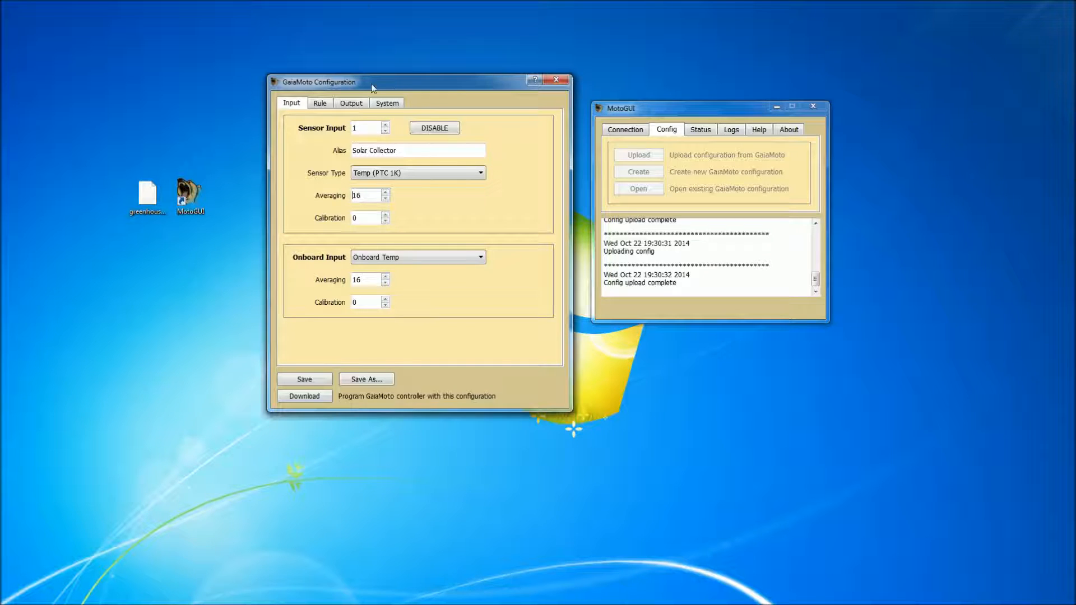
# Review the rule, output and system settings of the uploaded GaiaMoto configuration.
pyautogui.click(319, 103)
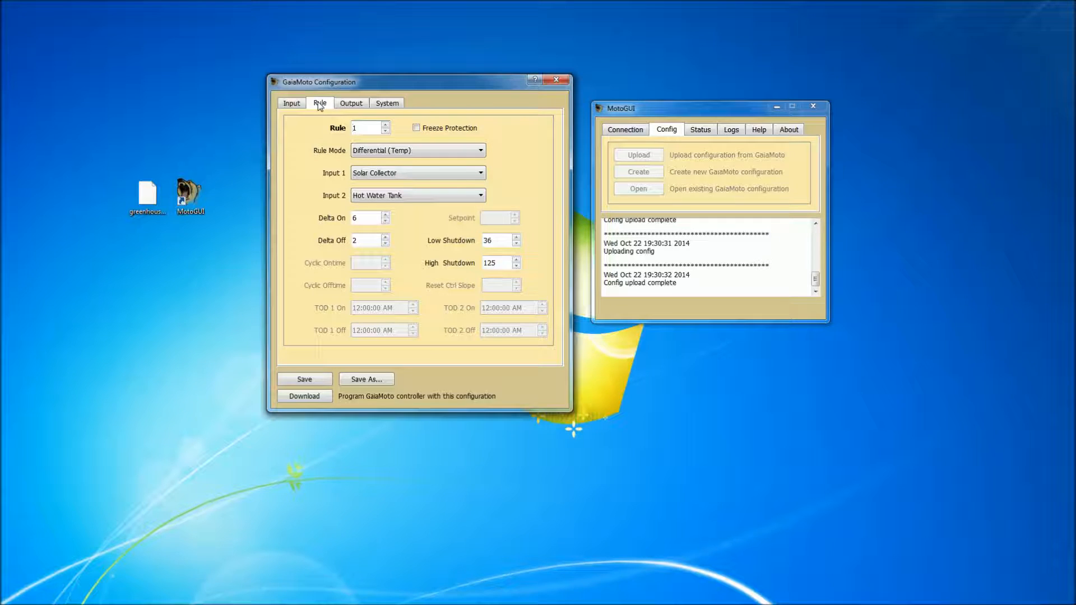
pyautogui.scroll(1, 318, 102)
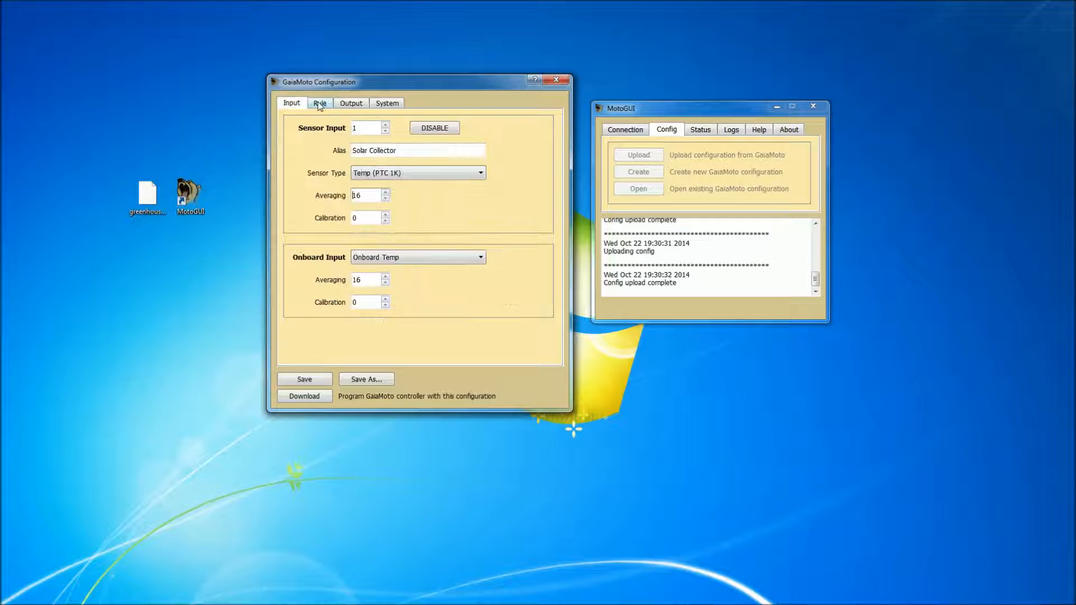
pyautogui.click(359, 107)
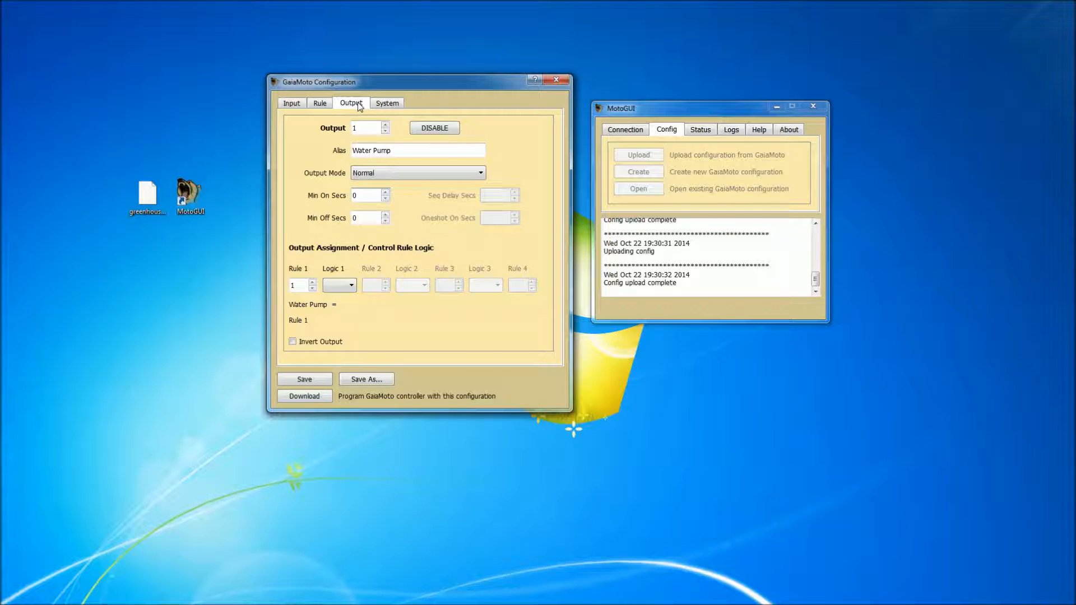
pyautogui.click(387, 107)
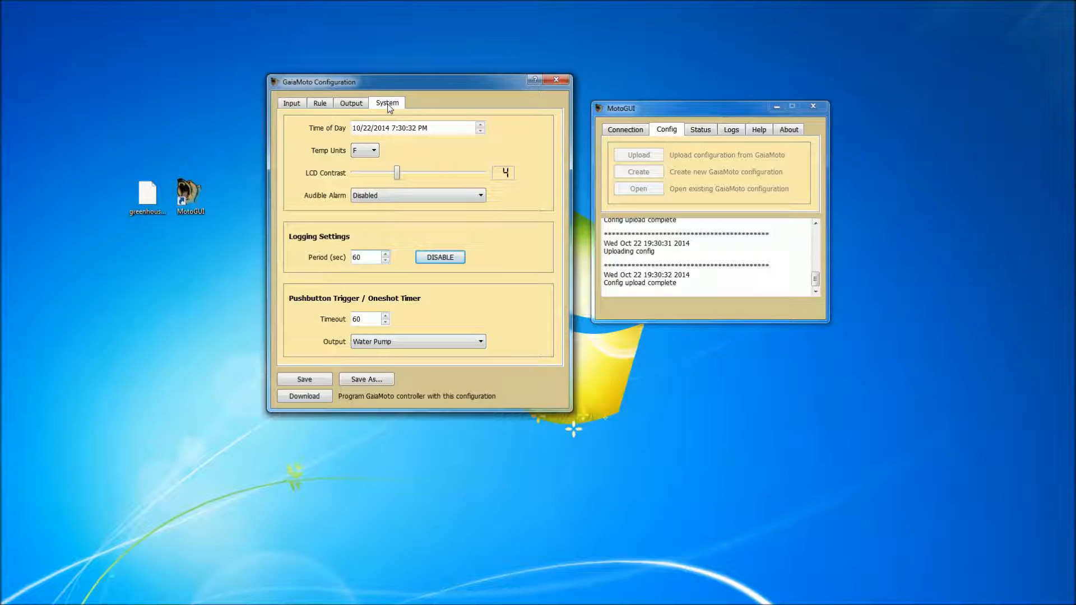
# Look through the configuration's external sensor inputs, checking each one's enabled state and alias, and return to sensor input 1.
pyautogui.click(292, 106)
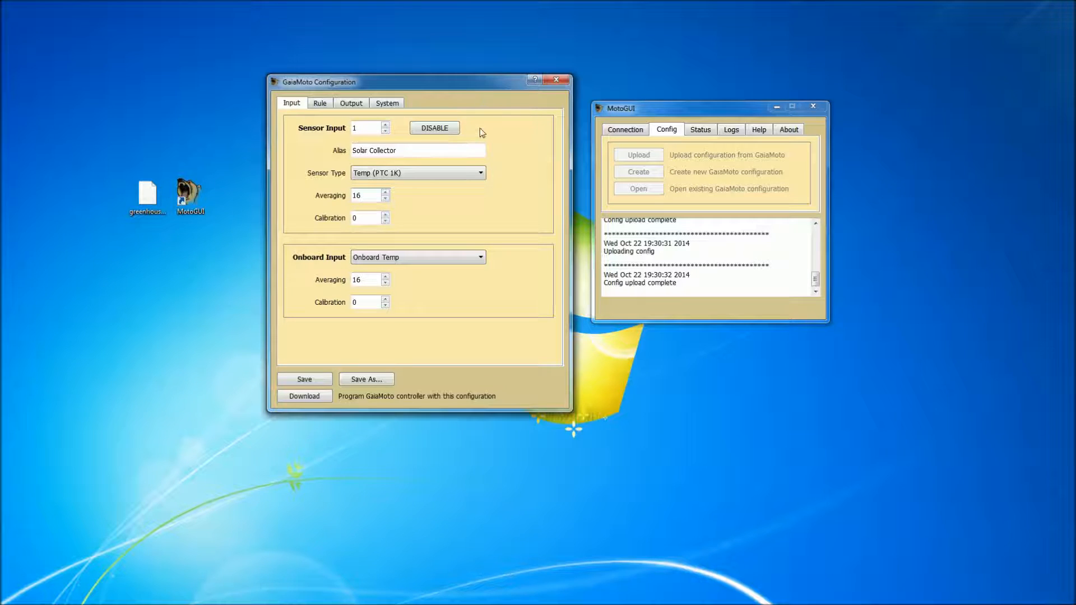
pyautogui.click(386, 126)
pyautogui.click(385, 125)
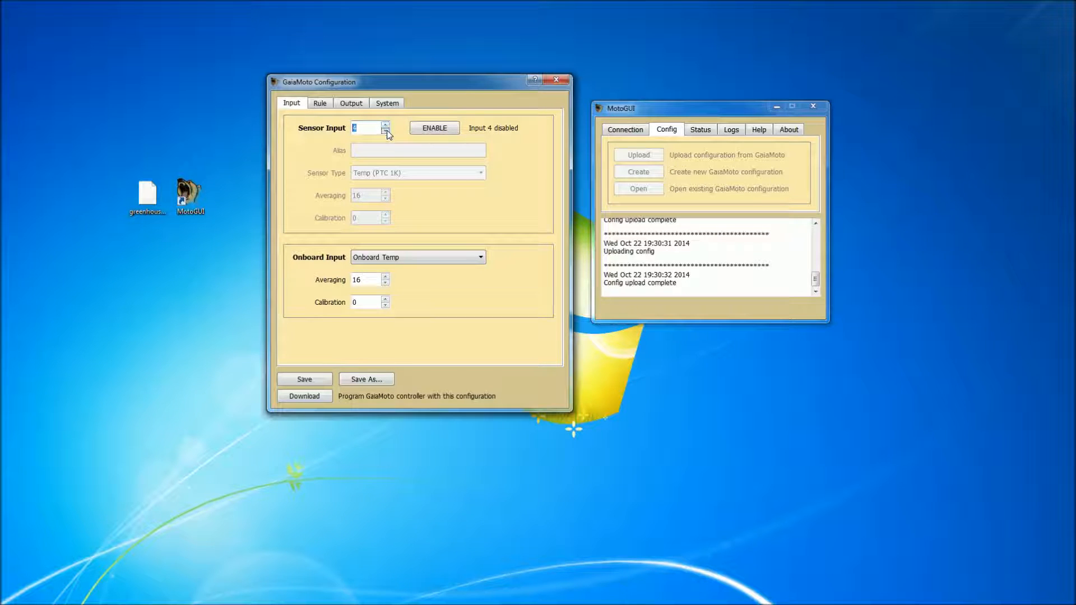
pyautogui.click(386, 131)
pyautogui.moveTo(398, 153); pyautogui.dragTo(340, 155)
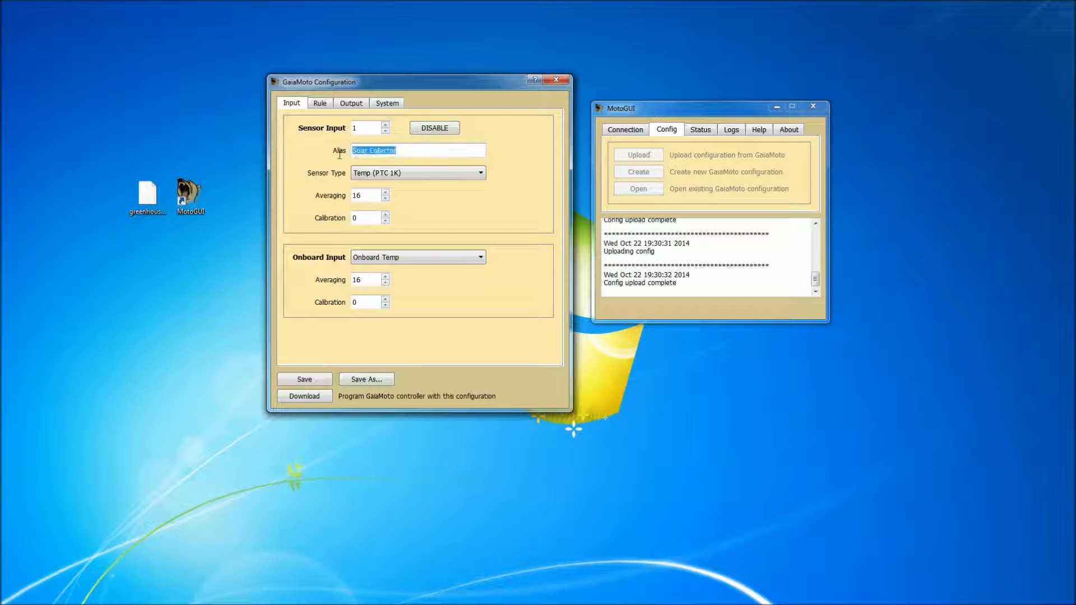
pyautogui.click(431, 152)
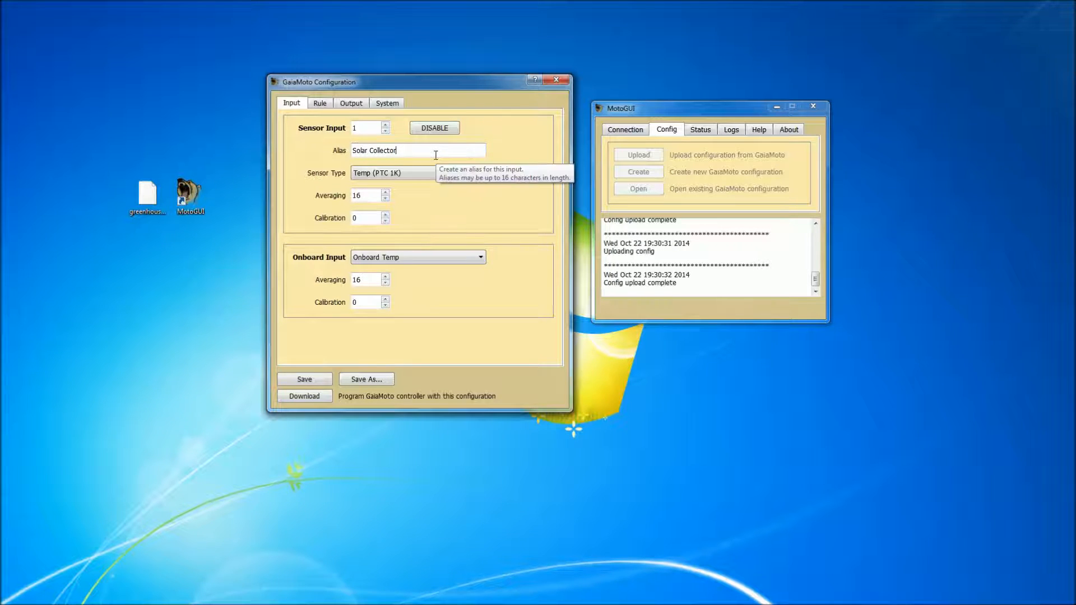
pyautogui.click(385, 125)
pyautogui.click(385, 131)
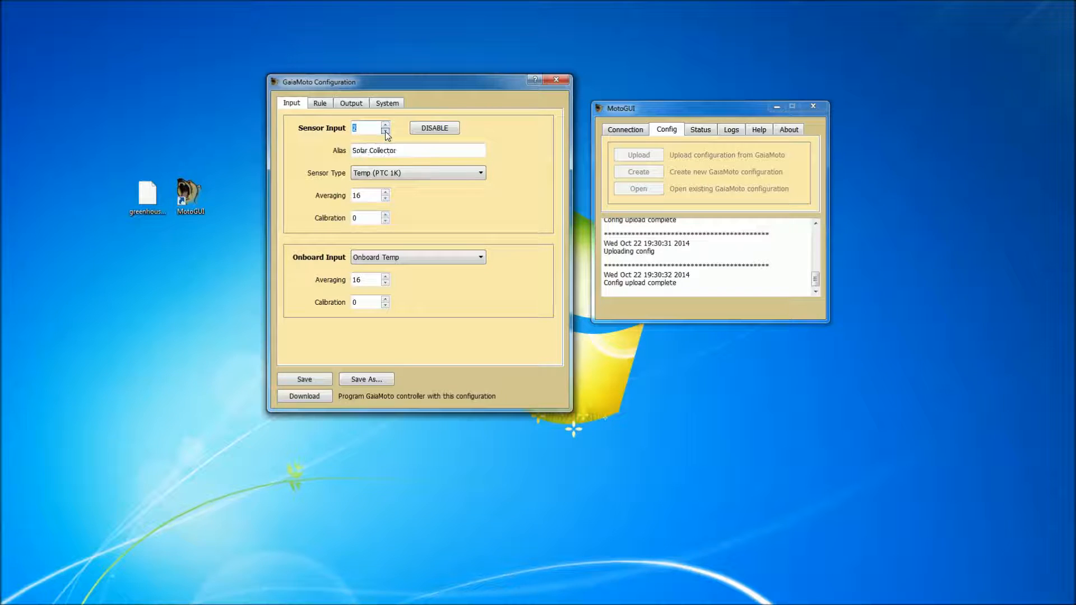
# Examine the available sensor types and the averaging and calibration settings for sensor input 1.
pyautogui.click(443, 175)
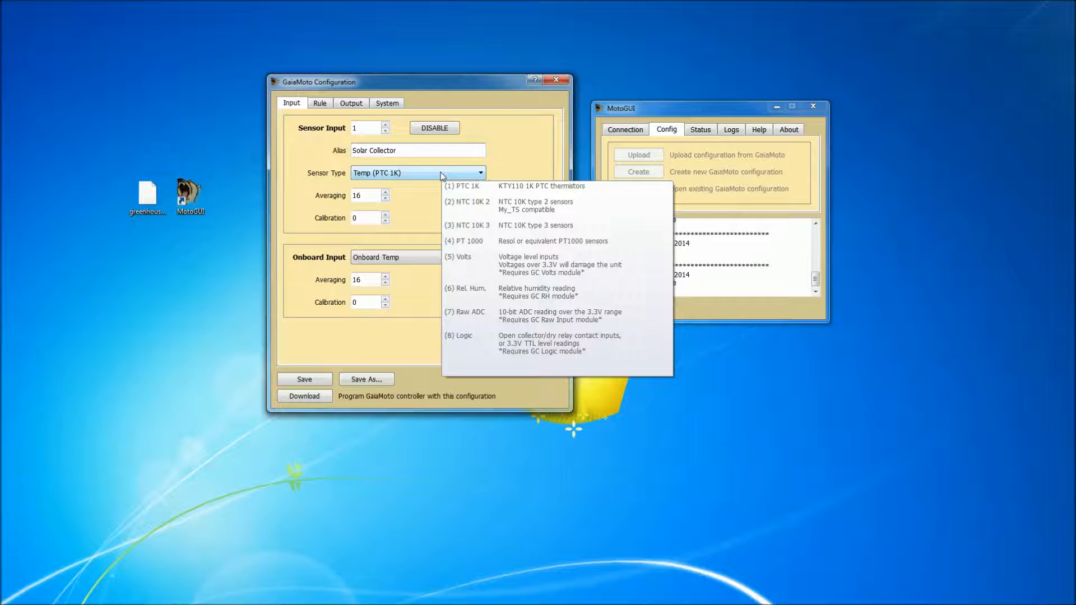
pyautogui.click(441, 173)
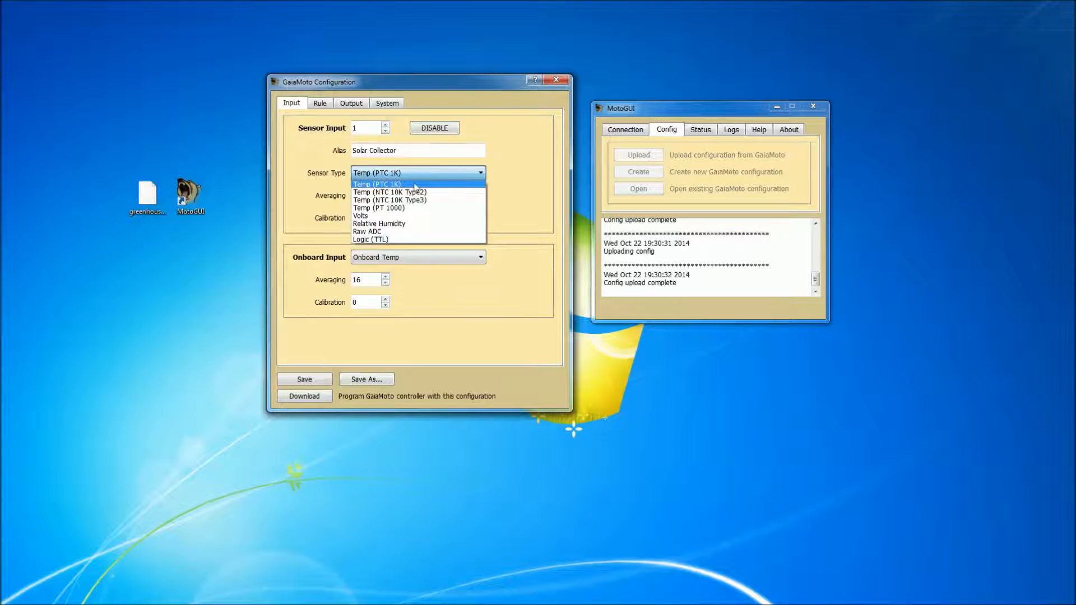
pyautogui.click(421, 184)
pyautogui.click(367, 218)
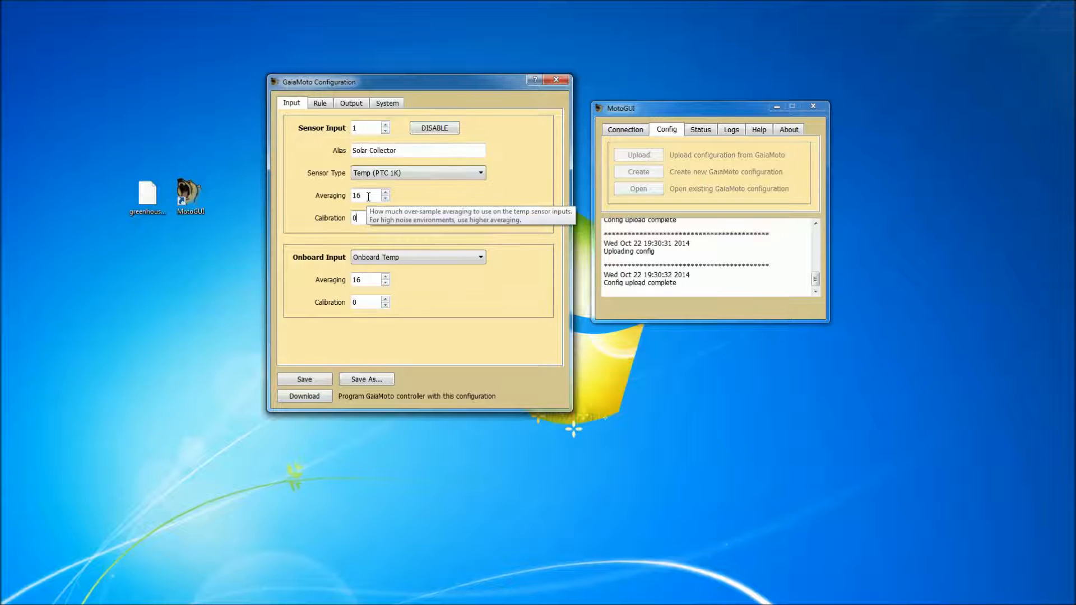
pyautogui.doubleClick(359, 218)
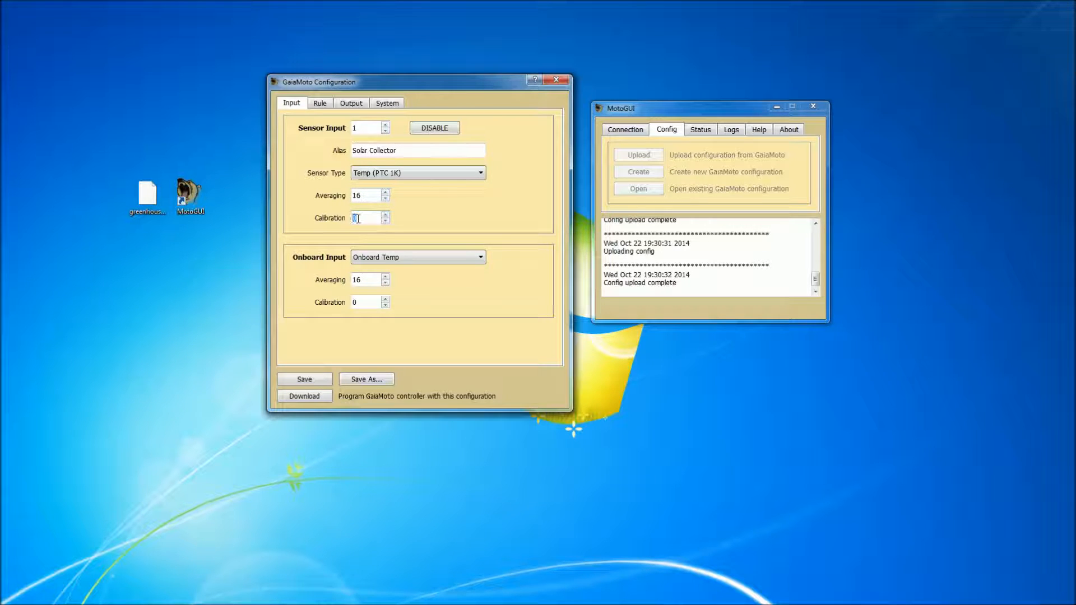
pyautogui.click(366, 219)
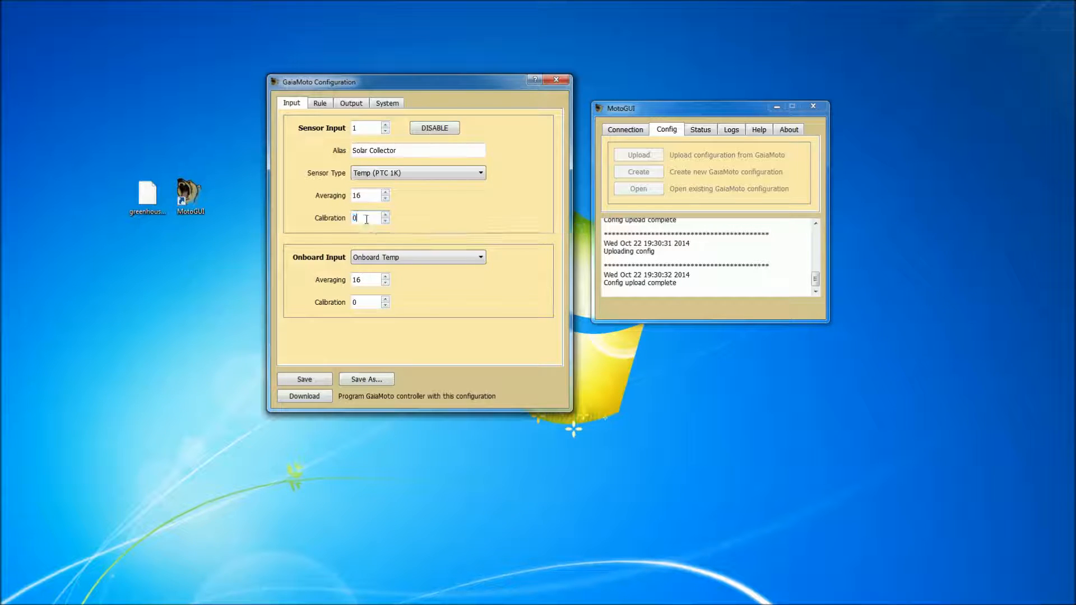
# Examine the onboard input choices and their averaging and calibration settings.
pyautogui.click(439, 259)
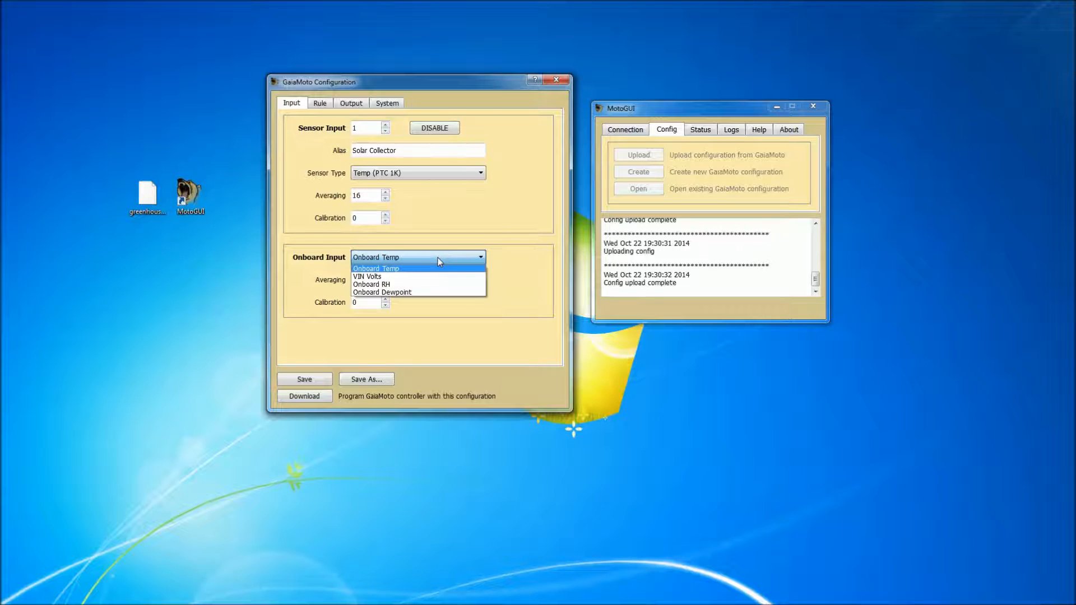
pyautogui.click(439, 262)
pyautogui.click(366, 283)
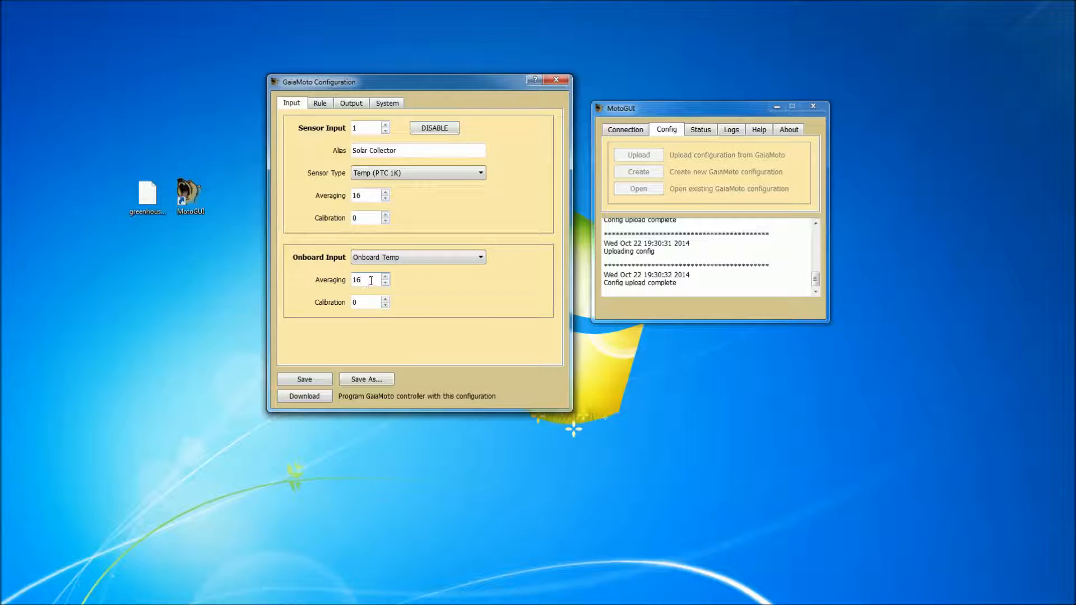
pyautogui.click(368, 302)
pyautogui.click(172, 268)
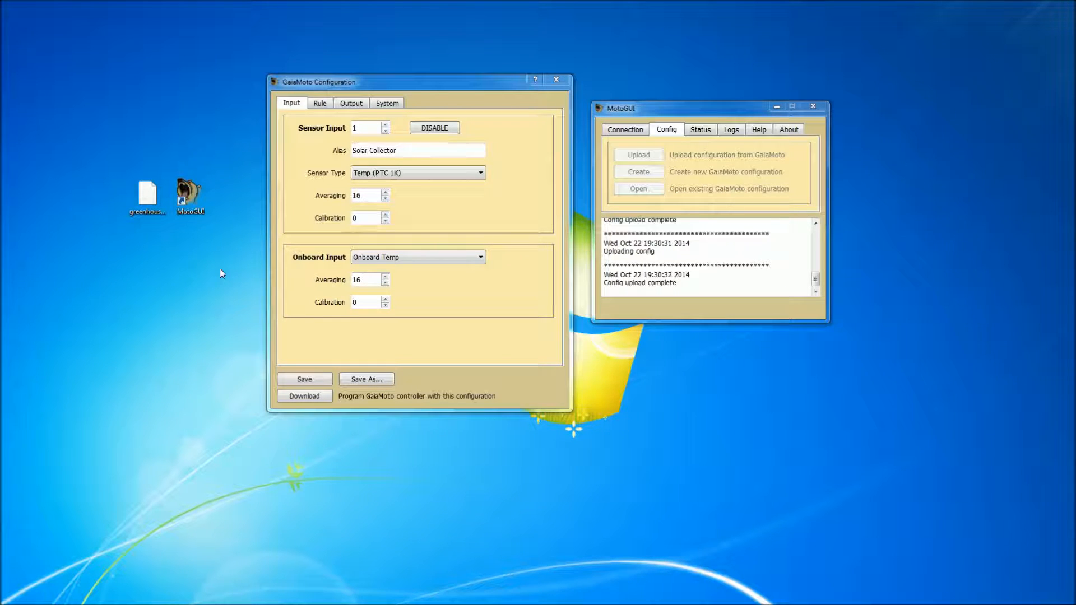
# Examine Rule 1's available modes, assigned inputs and delta settings.
pyautogui.click(320, 104)
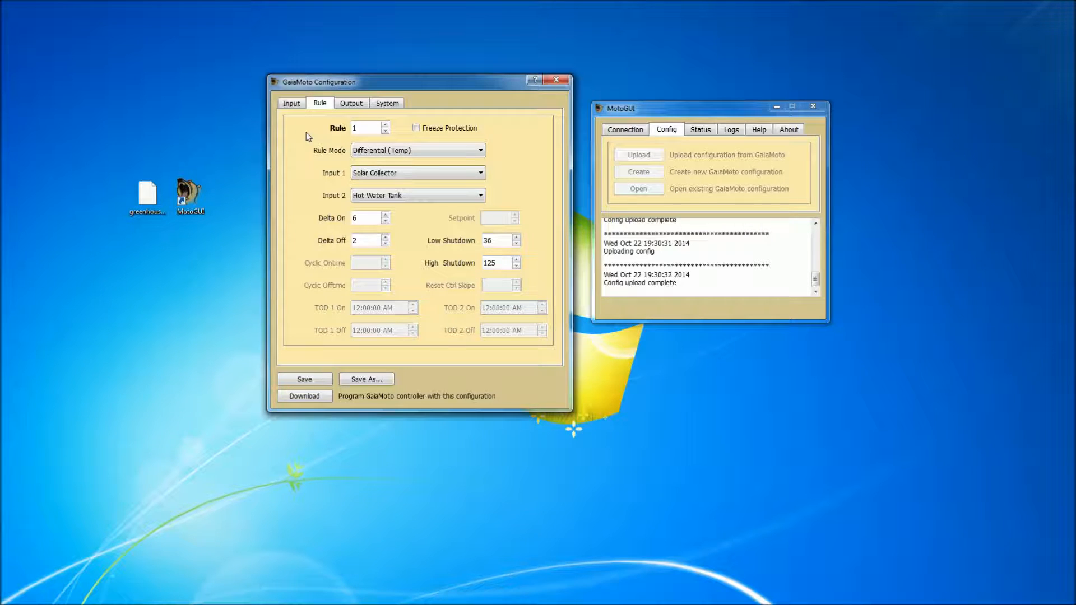
pyautogui.click(455, 155)
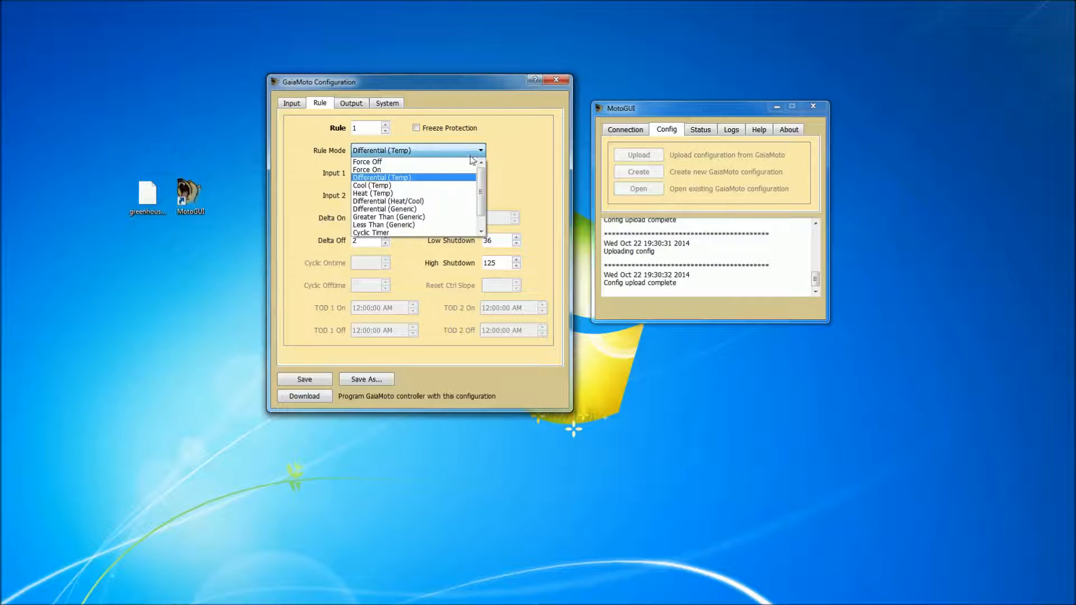
pyautogui.moveTo(483, 176)
pyautogui.mouseDown()
pyautogui.moveTo(483, 209)
pyautogui.moveTo(484, 168)
pyautogui.mouseUp()
pyautogui.click(489, 169)
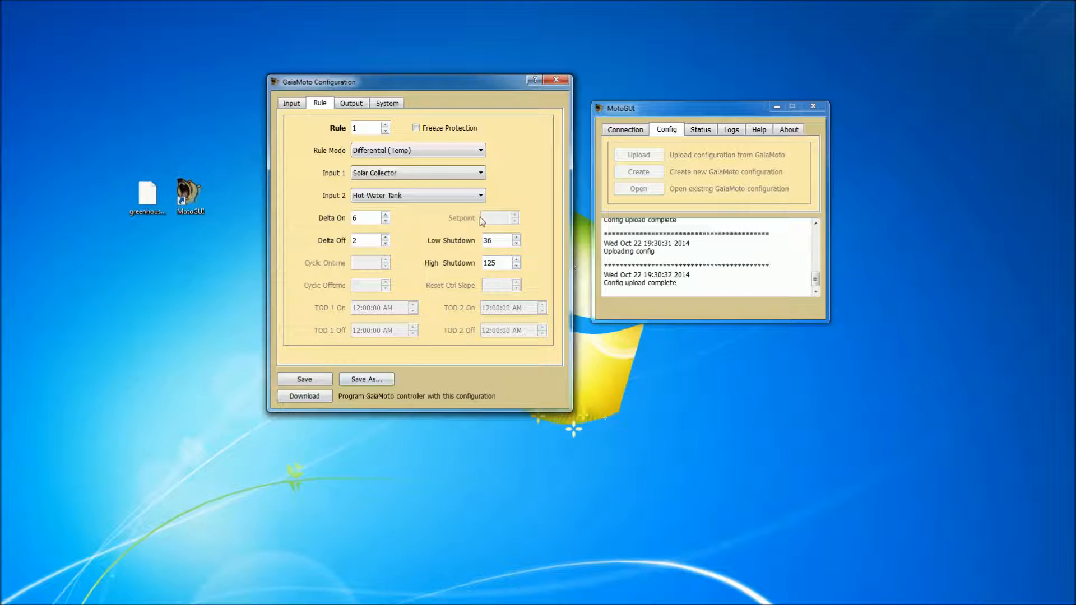
pyautogui.moveTo(367, 216)
pyautogui.moveTo(468, 156)
# Switch Rule 1 to Time of Day Timer to view its time settings, and restore the mode to Differential (Temp).
pyautogui.click(465, 150)
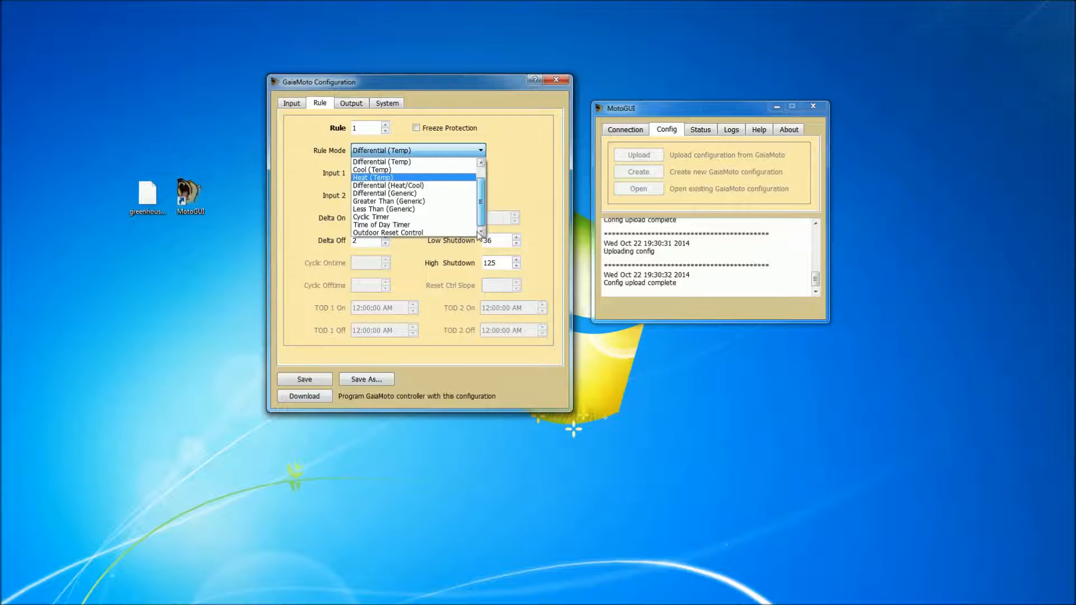
pyautogui.click(424, 225)
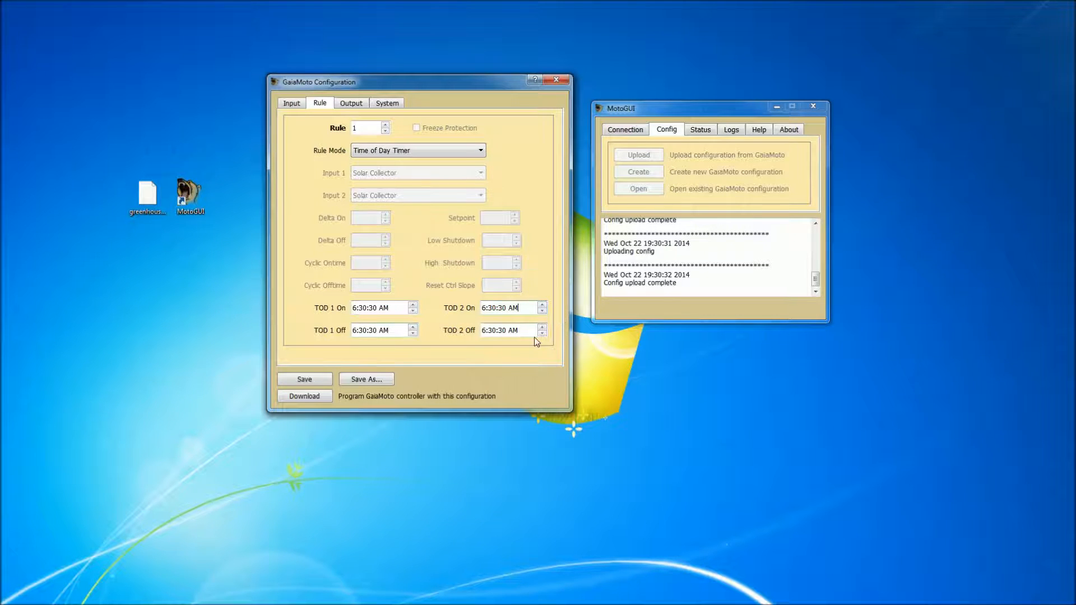
pyautogui.click(481, 150)
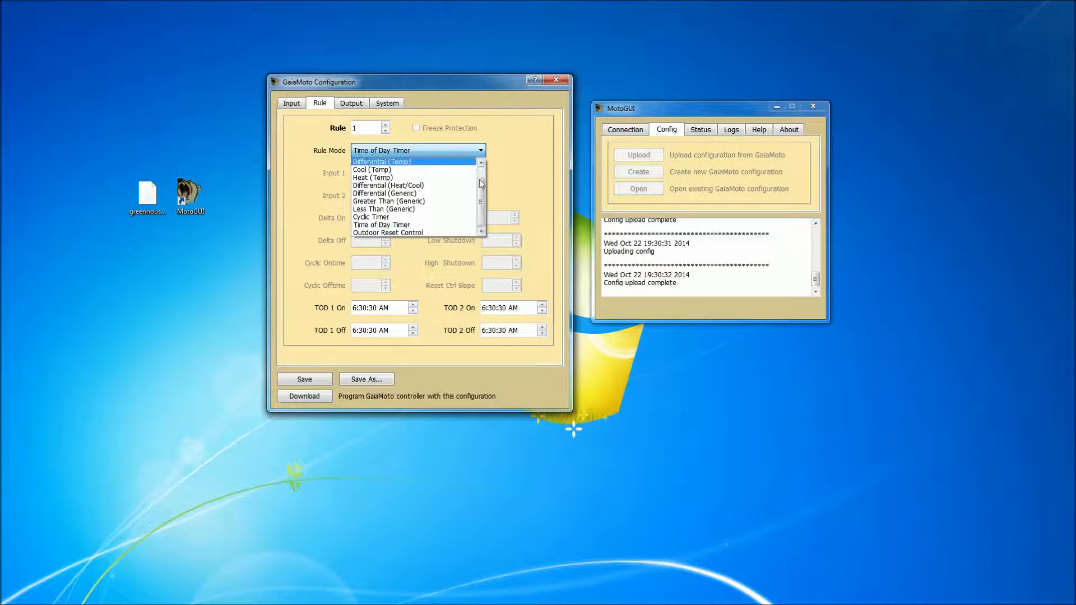
pyautogui.moveTo(479, 180); pyautogui.dragTo(484, 155)
pyautogui.click(414, 177)
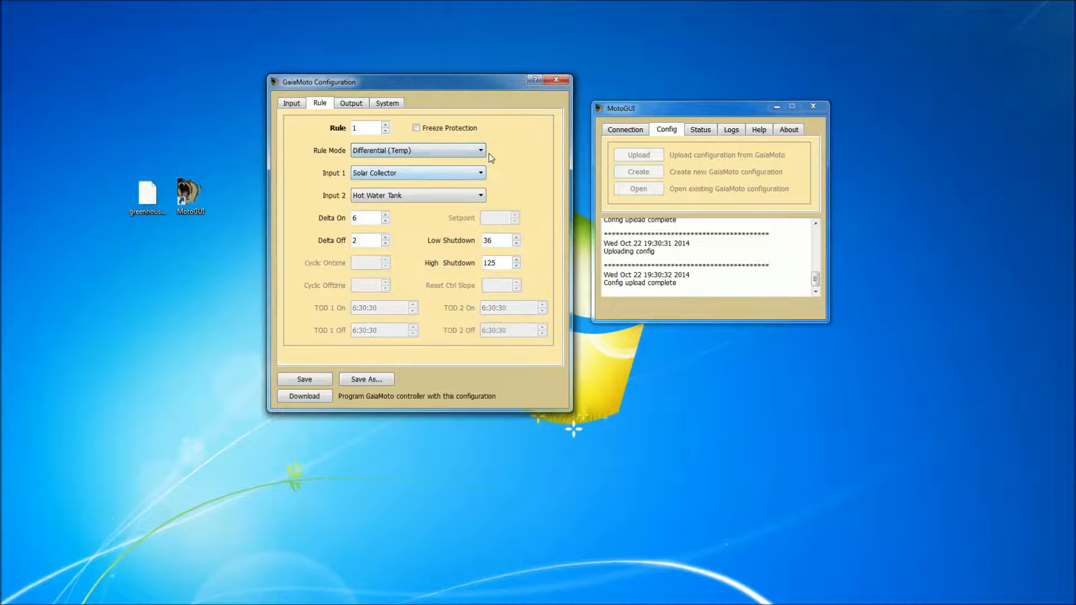
# Examine output 1's alias and rule assignment, checking the assigned rule's settings for comparison.
pyautogui.click(354, 105)
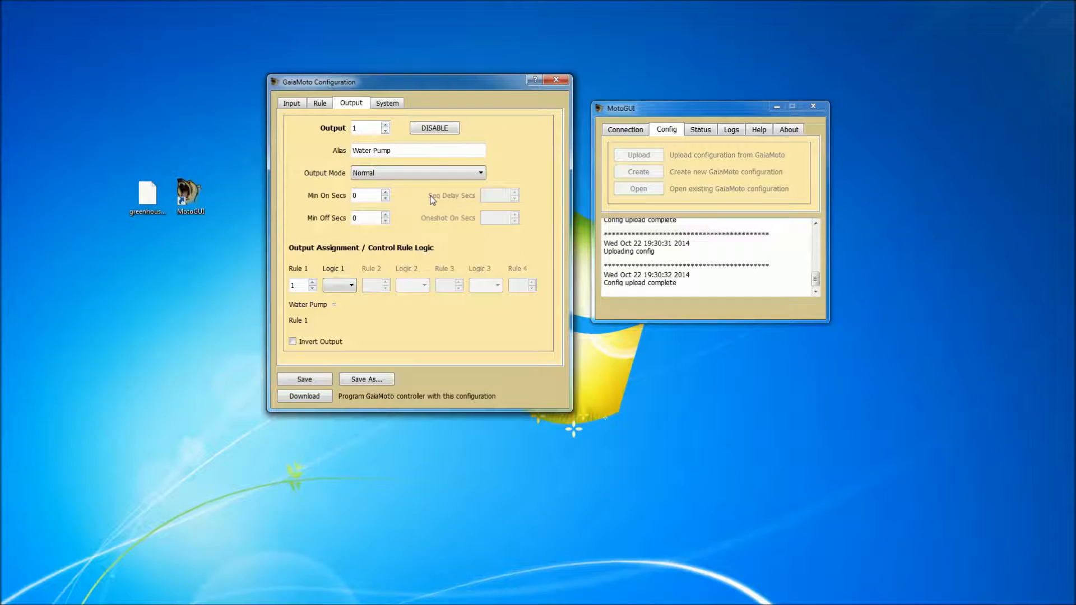
pyautogui.click(429, 149)
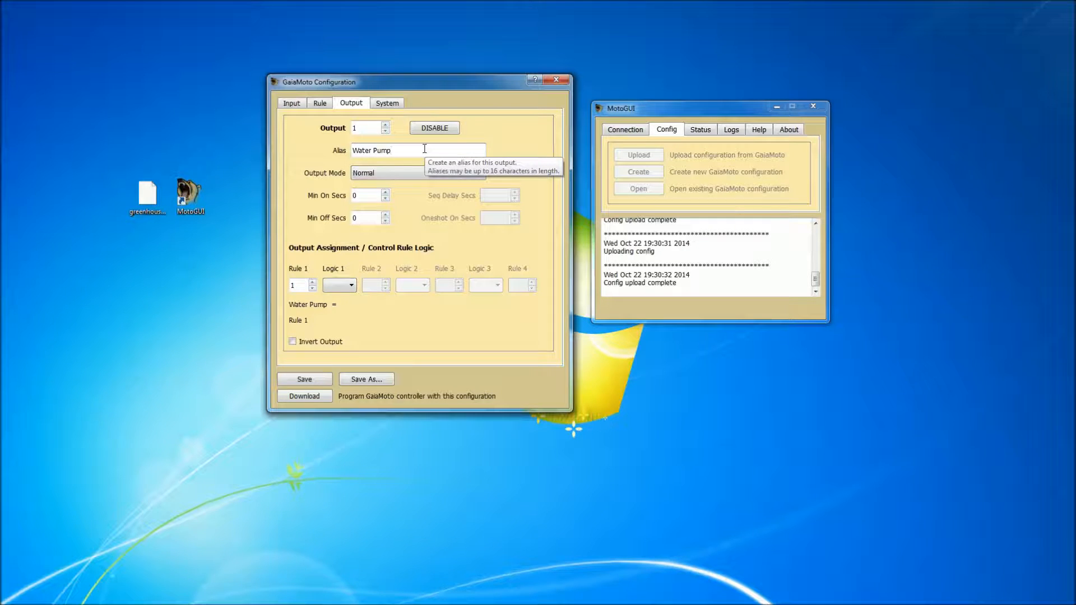
pyautogui.moveTo(420, 149); pyautogui.dragTo(351, 147)
pyautogui.click(439, 151)
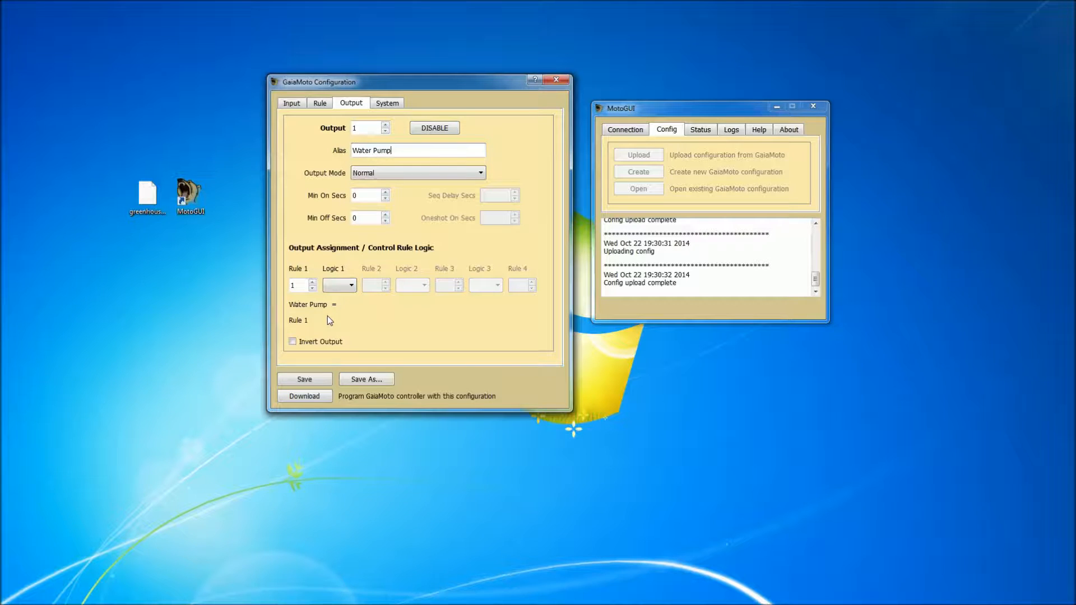
pyautogui.click(320, 104)
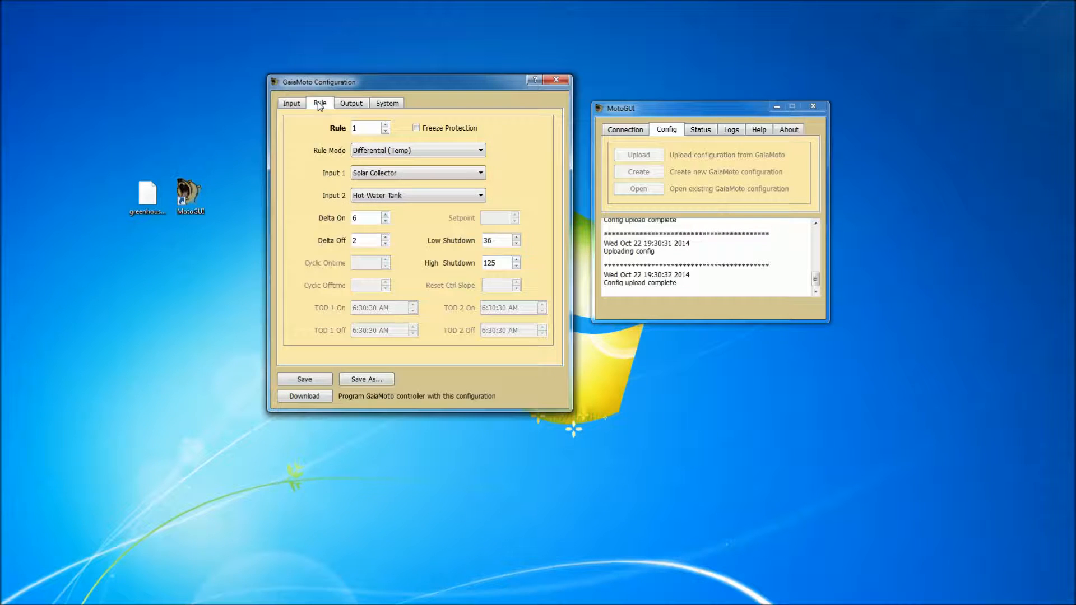
pyautogui.click(353, 103)
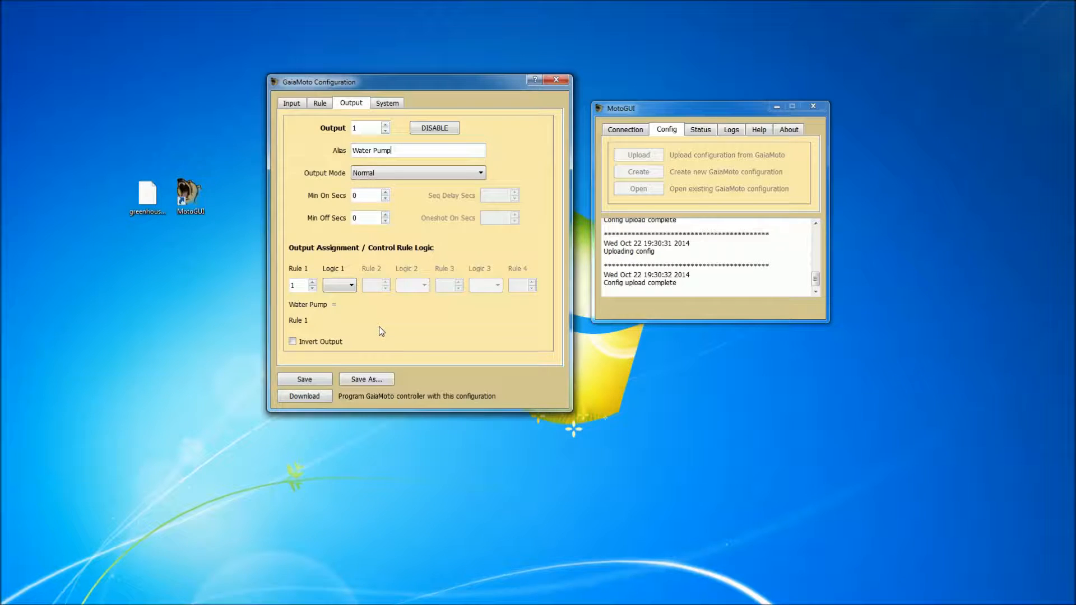
# Try the Water Pump control logic ((Rule 1 AND Rule 5) NAND Rule 1), and reset it to Rule 1 alone.
pyautogui.click(351, 286)
pyautogui.click(343, 304)
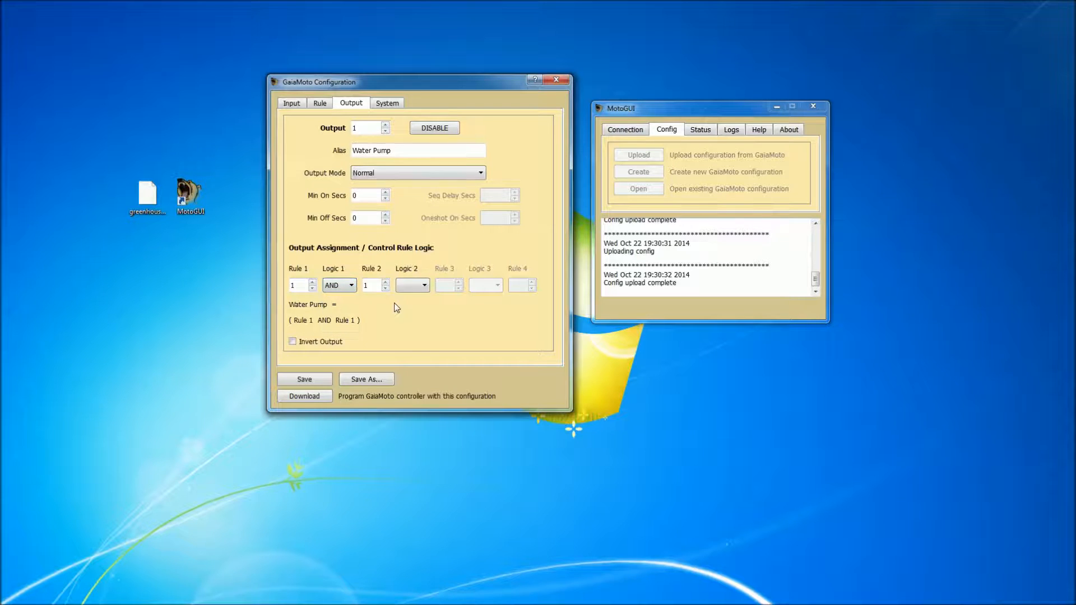
pyautogui.click(385, 282)
pyautogui.click(409, 287)
pyautogui.click(407, 325)
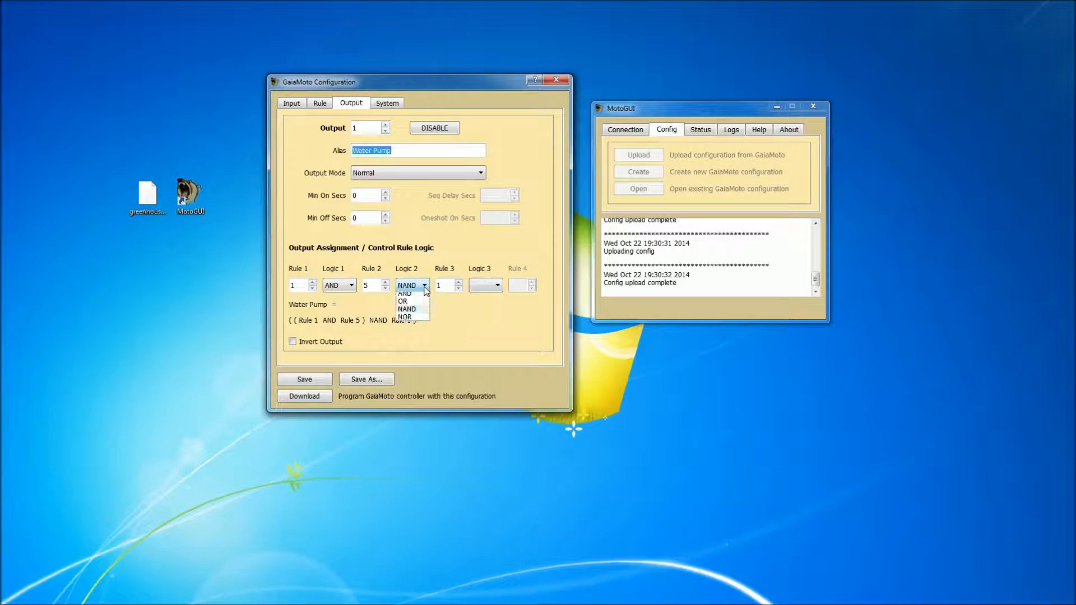
pyautogui.click(353, 286)
pyautogui.click(339, 297)
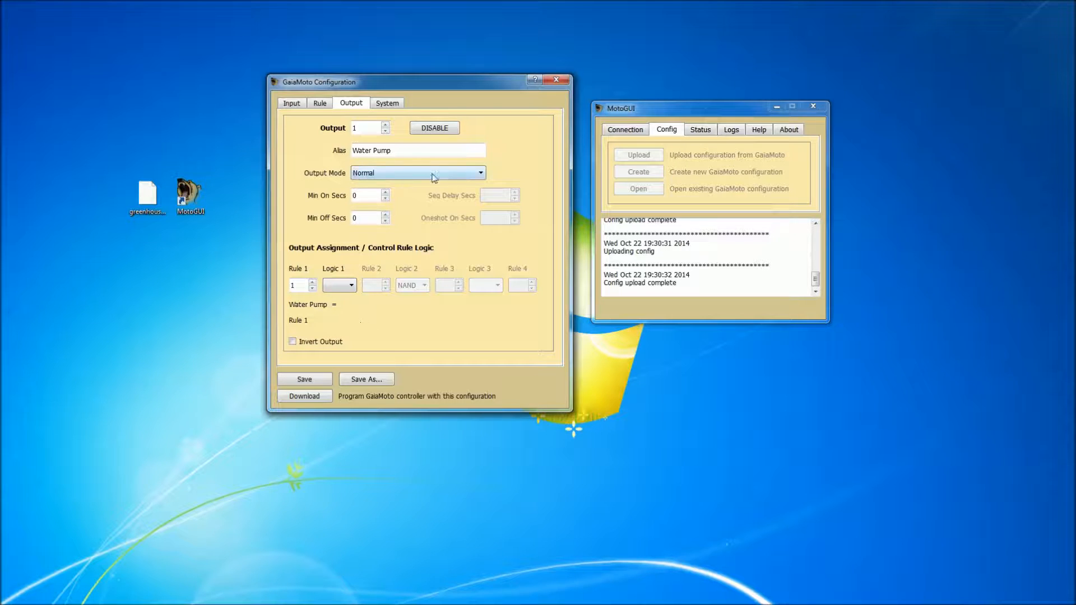
# Switch the Water Pump output to Oneshot On and Sequence Delay to view their timing settings, and restore the mode to Normal.
pyautogui.moveTo(448, 180)
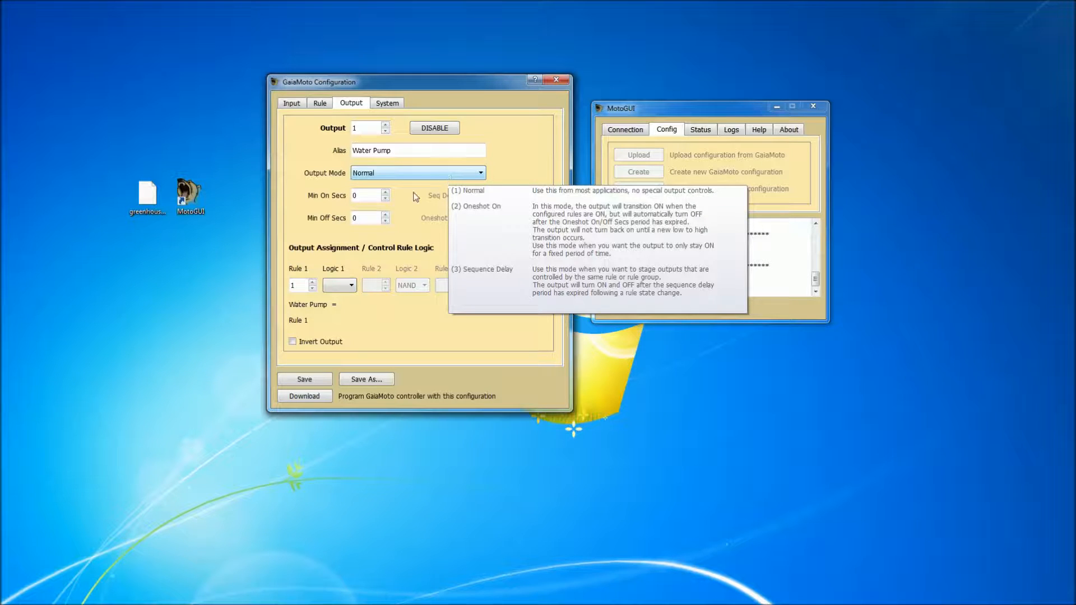
pyautogui.click(370, 220)
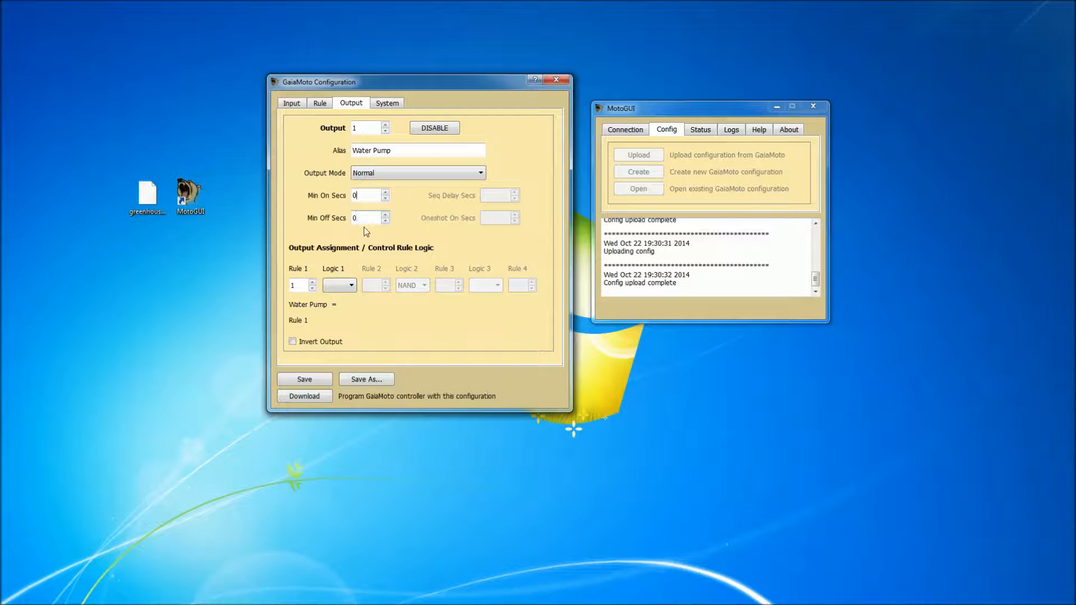
pyautogui.click(463, 173)
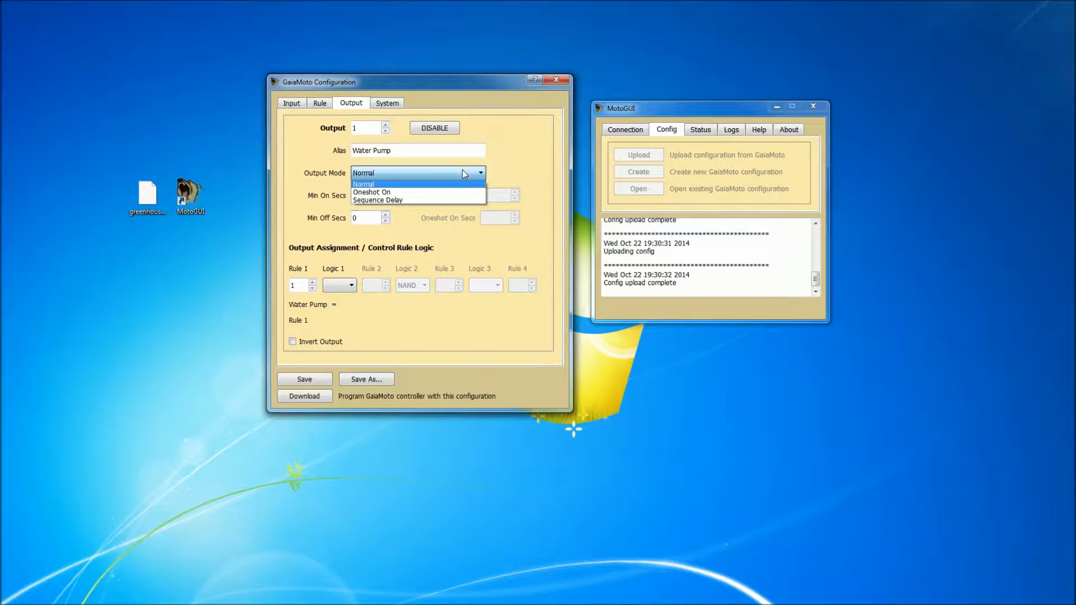
pyautogui.click(446, 194)
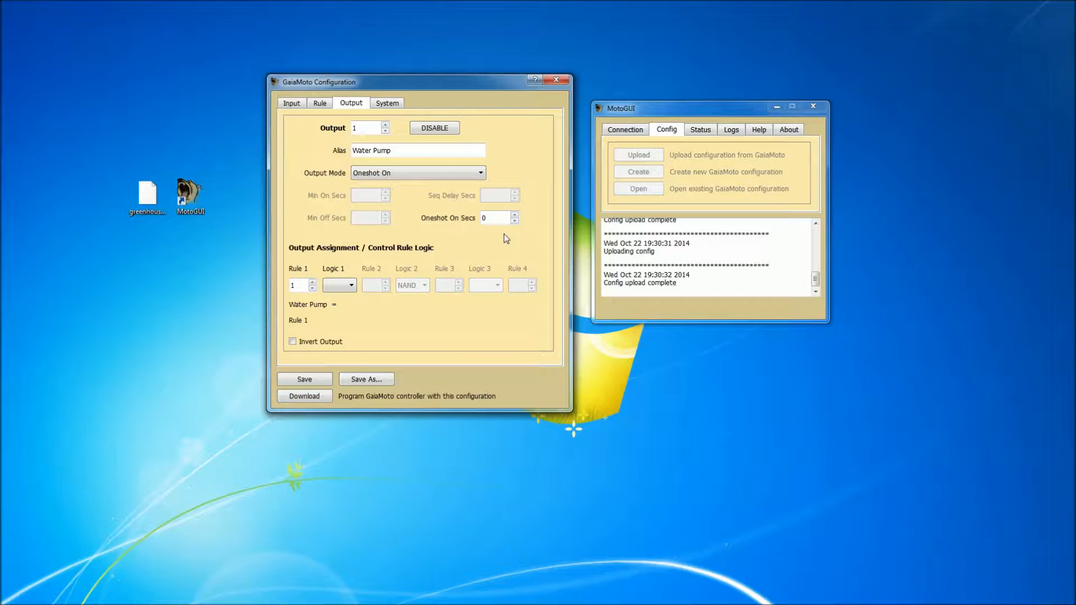
pyautogui.moveTo(501, 216); pyautogui.dragTo(461, 215)
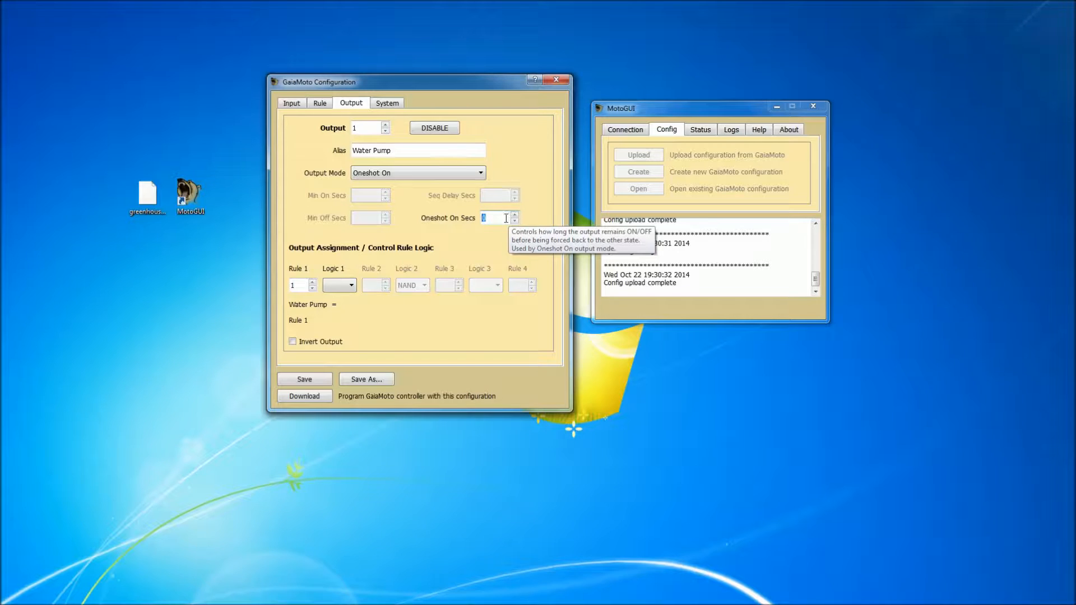
pyautogui.click(430, 174)
pyautogui.click(418, 201)
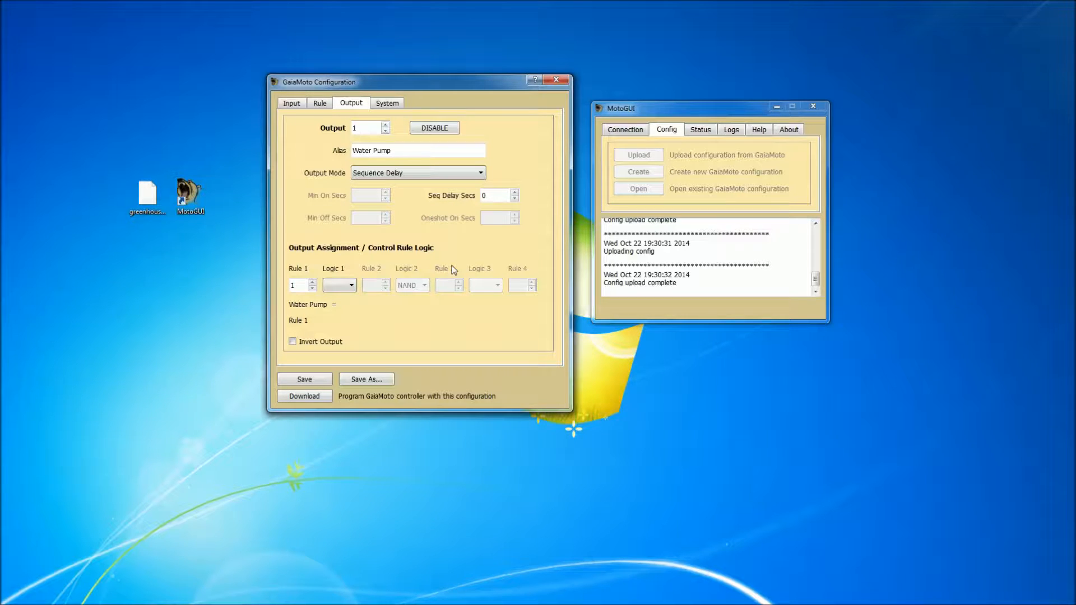
pyautogui.doubleClick(491, 193)
pyautogui.click(443, 171)
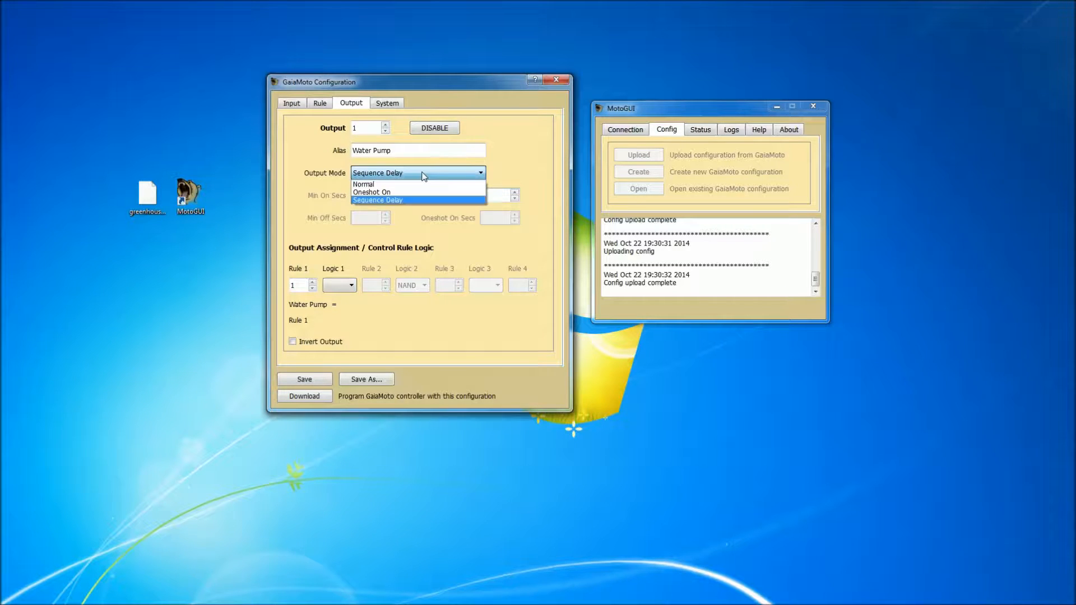
pyautogui.click(409, 185)
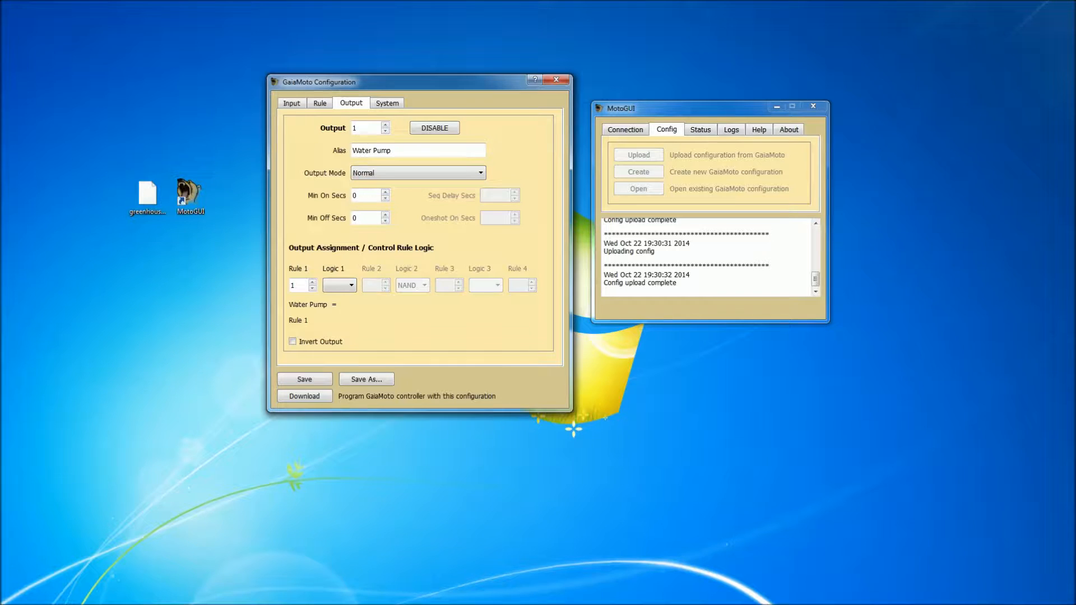
pyautogui.click(224, 112)
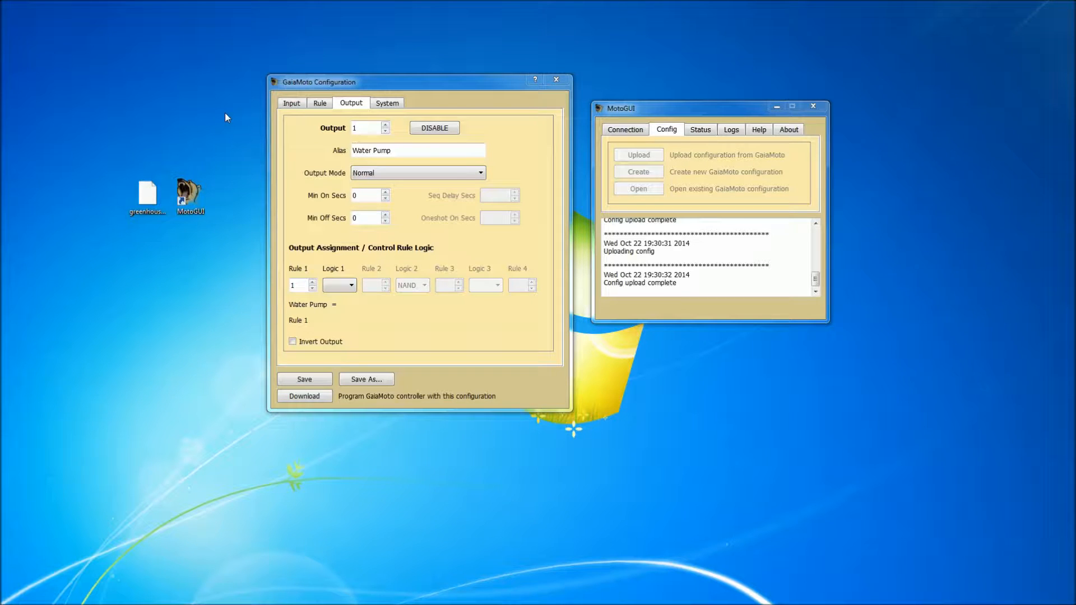
# Examine the system settings for time of day, temperature units, LCD contrast and the available audible alarm assignments.
pyautogui.click(386, 104)
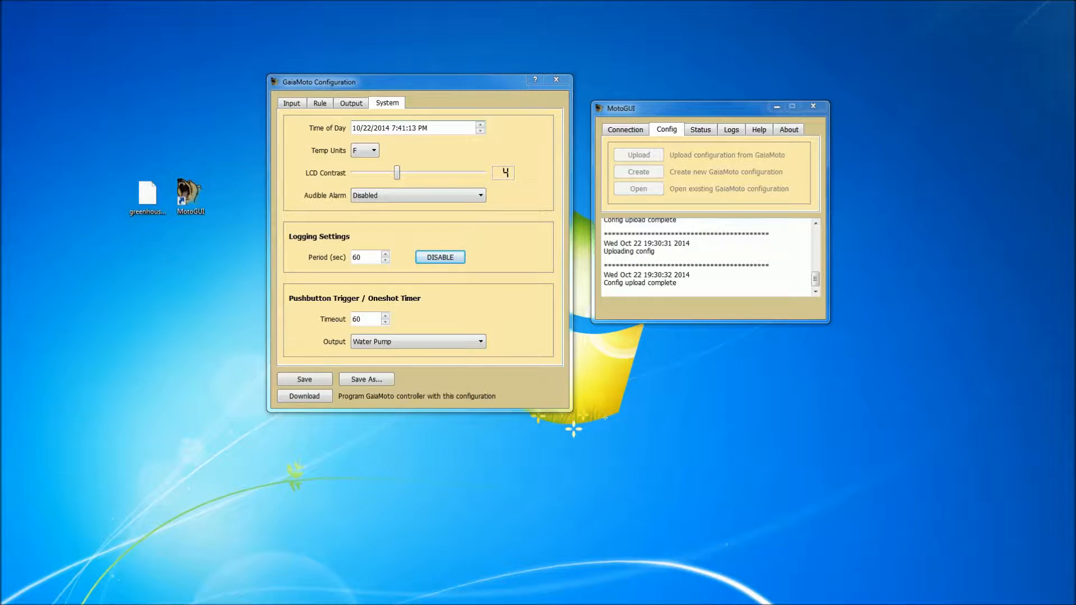
pyautogui.click(444, 128)
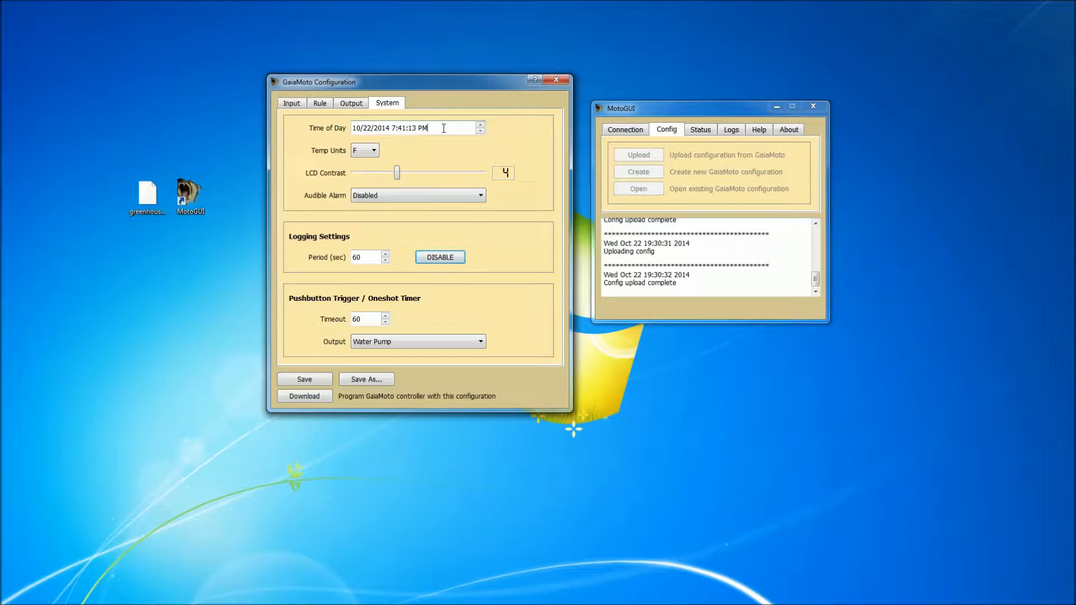
pyautogui.click(373, 150)
pyautogui.click(373, 149)
pyautogui.moveTo(395, 172)
pyautogui.mouseDown()
pyautogui.moveTo(416, 173)
pyautogui.moveTo(396, 172)
pyautogui.mouseUp()
pyautogui.moveTo(472, 200)
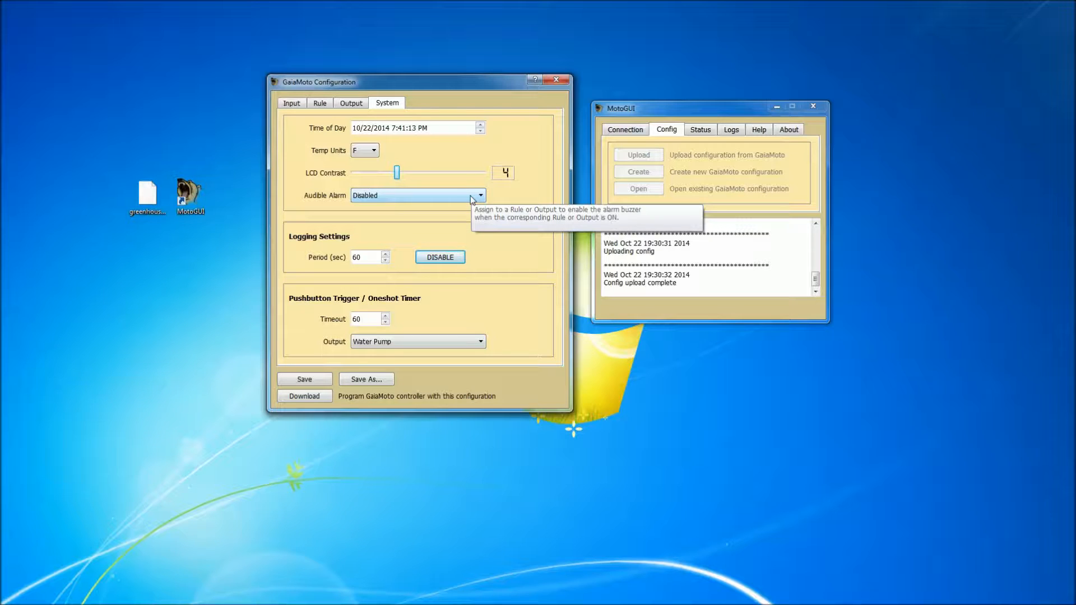
pyautogui.click(472, 199)
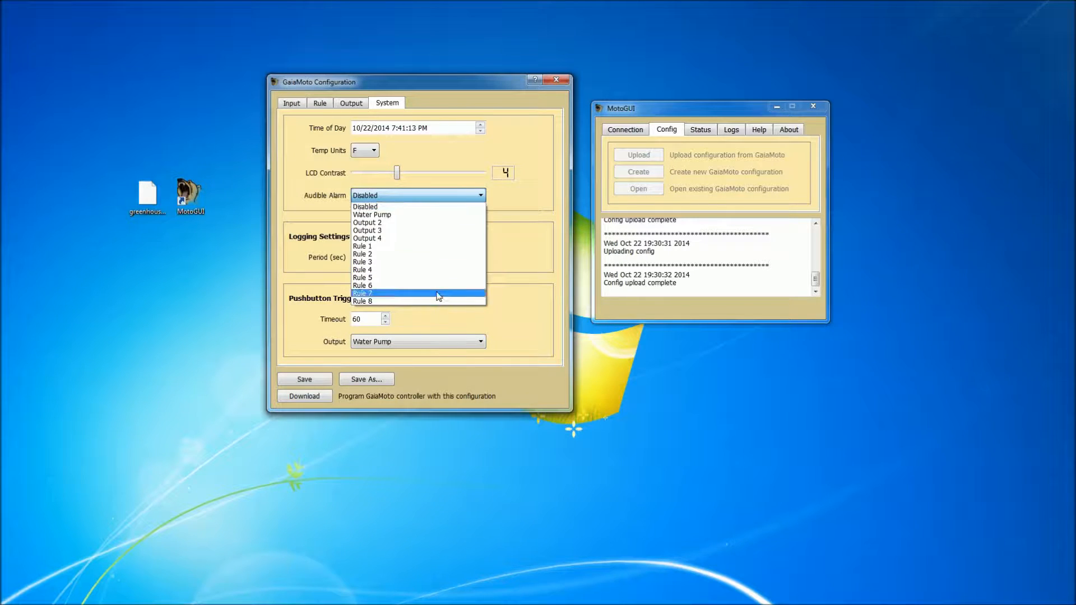
pyautogui.click(423, 207)
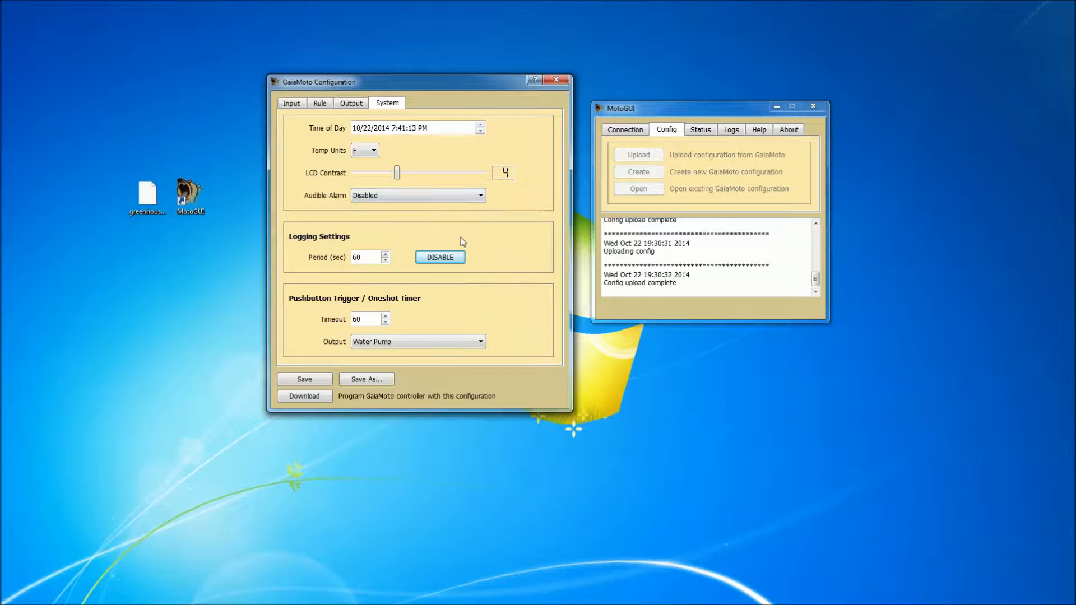
# Examine the logging period and its enable toggle, and the pushbutton trigger's timeout and output choices.
pyautogui.doubleClick(370, 259)
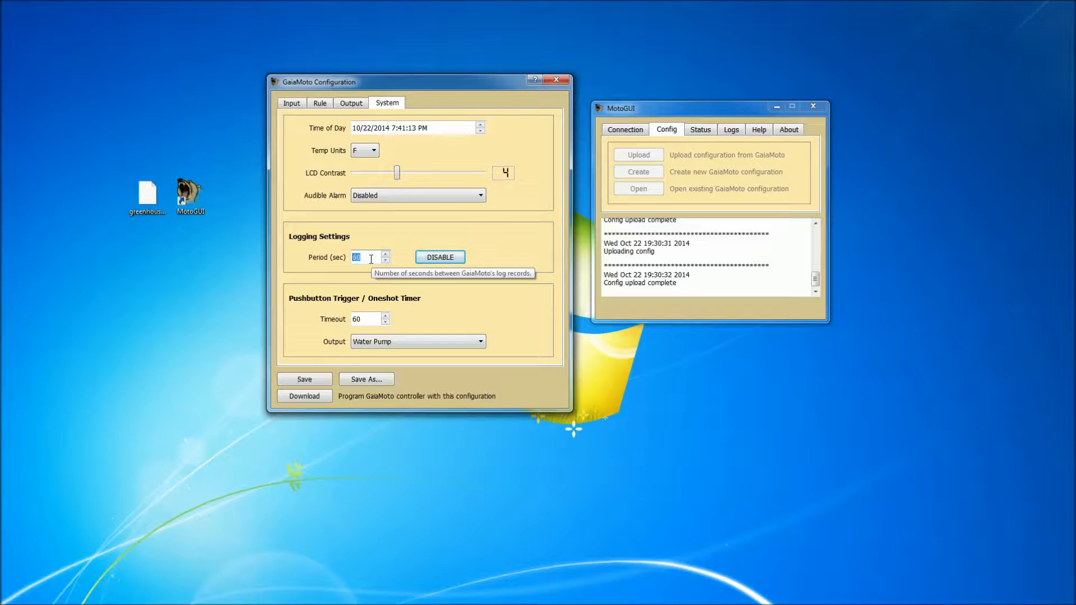
pyautogui.click(433, 257)
pyautogui.click(433, 257)
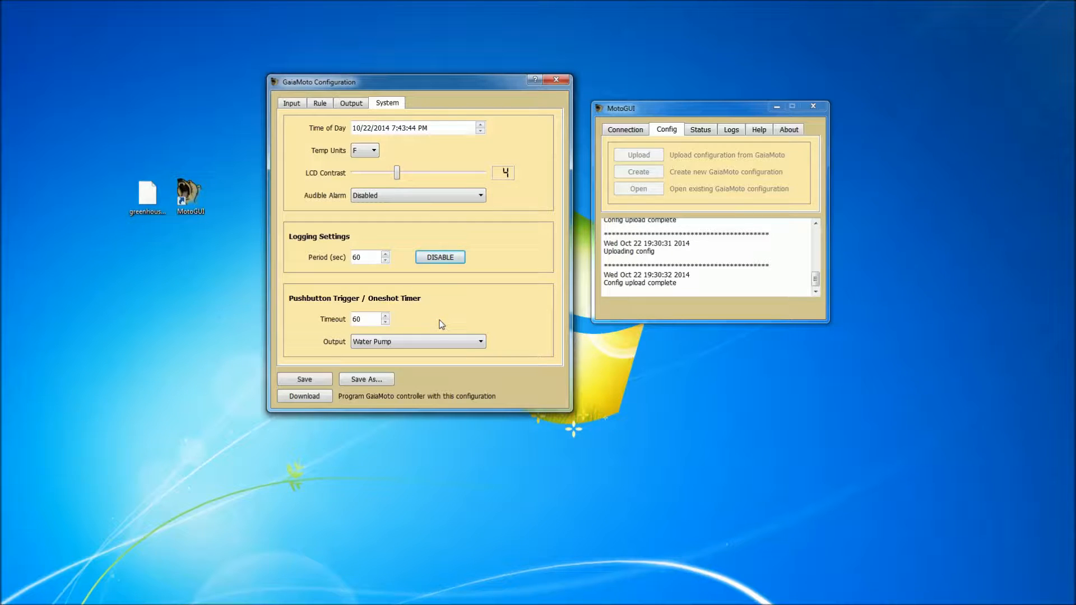
pyautogui.click(438, 342)
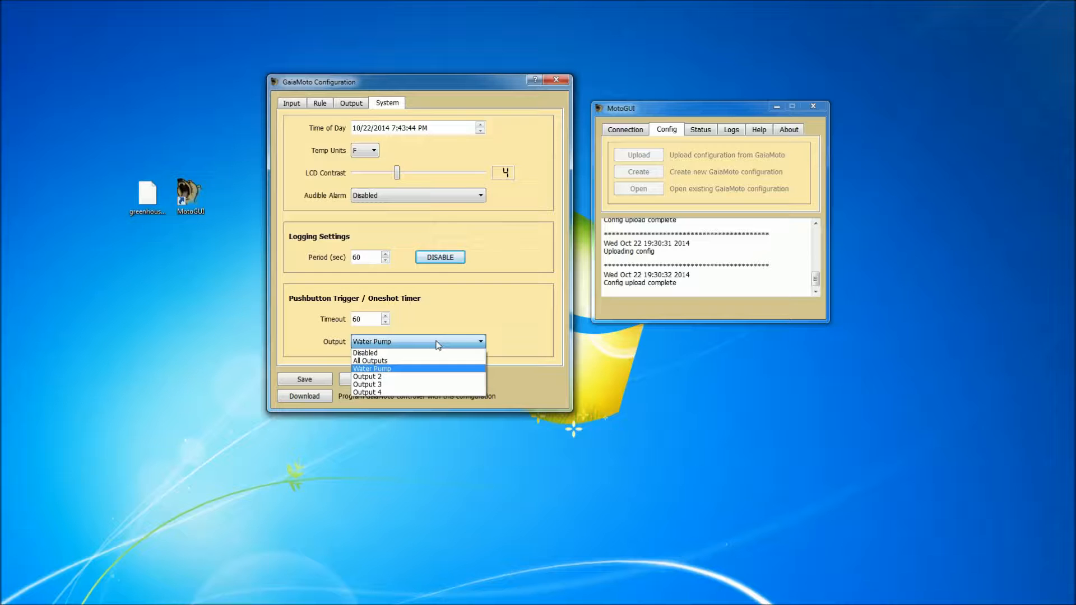
pyautogui.click(376, 319)
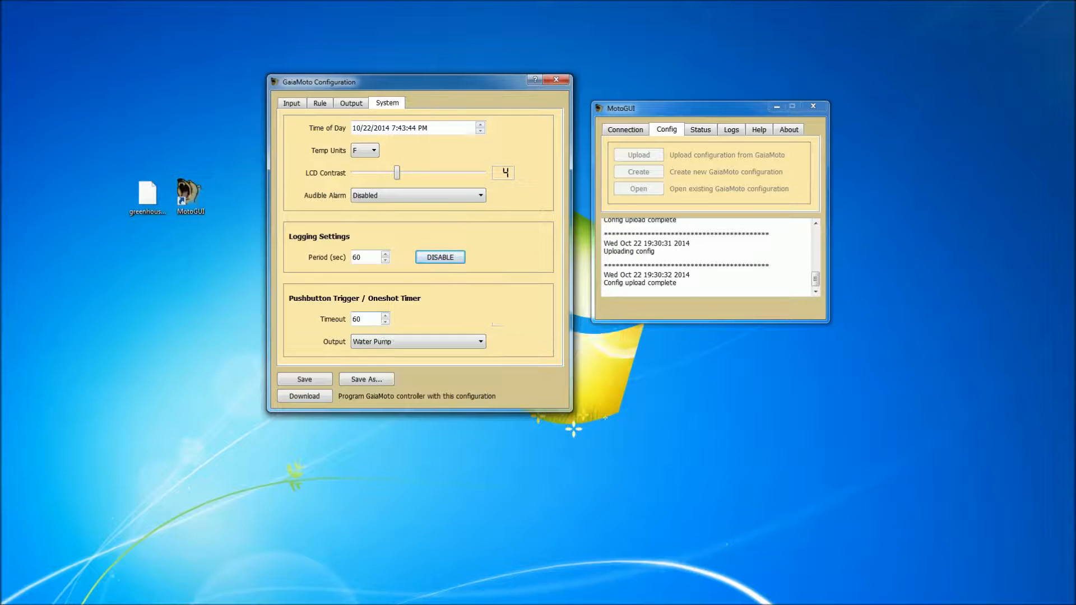
pyautogui.click(187, 299)
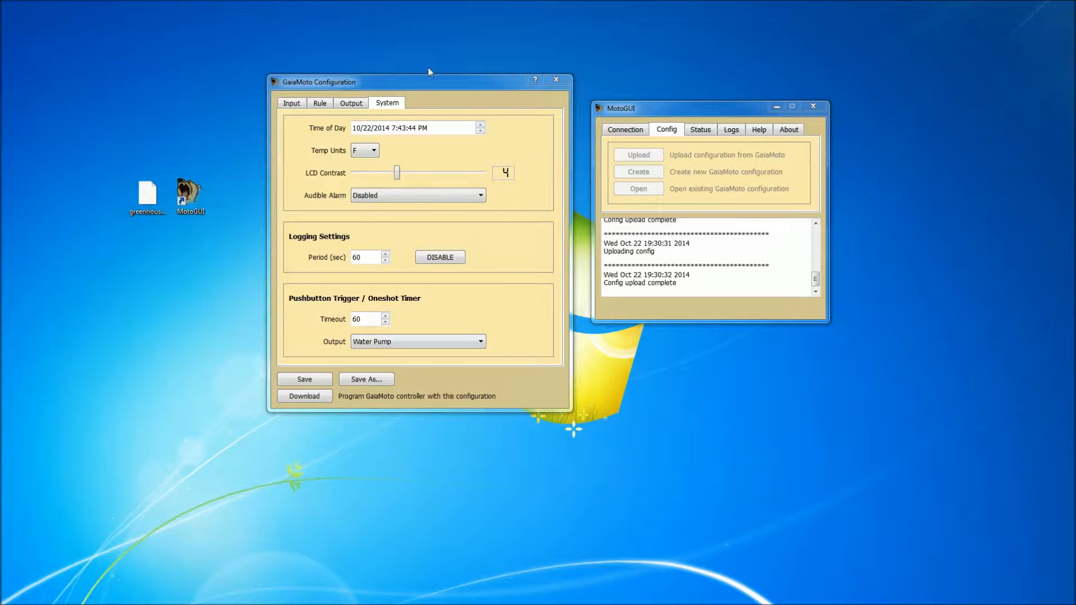
# Close the uploaded configuration without saving it, and open greenhousecontrol.gaia from the Desktop beside the main window.
pyautogui.click(555, 80)
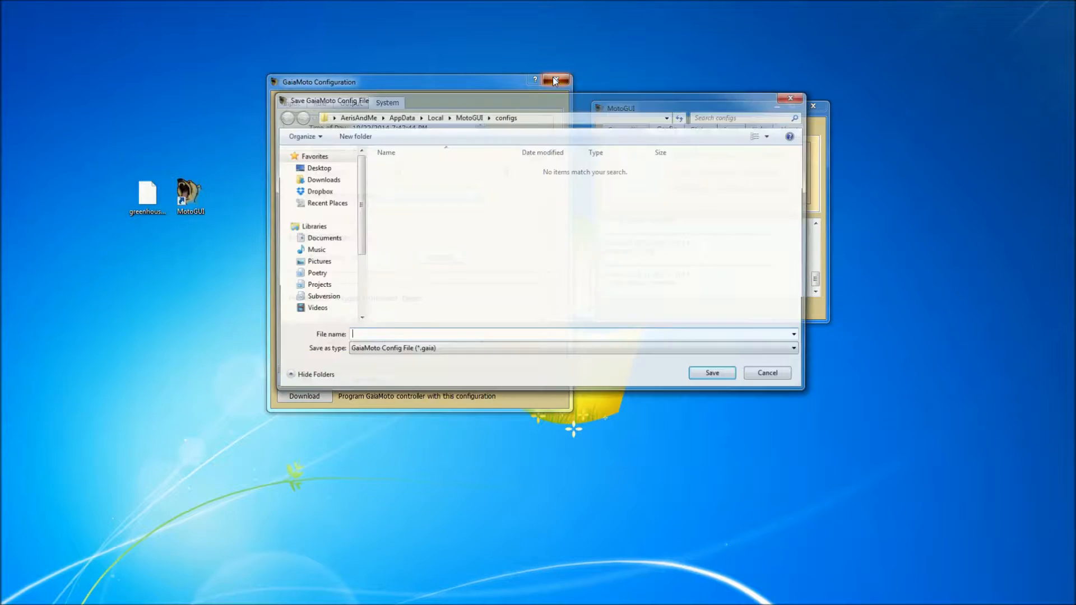
pyautogui.click(768, 377)
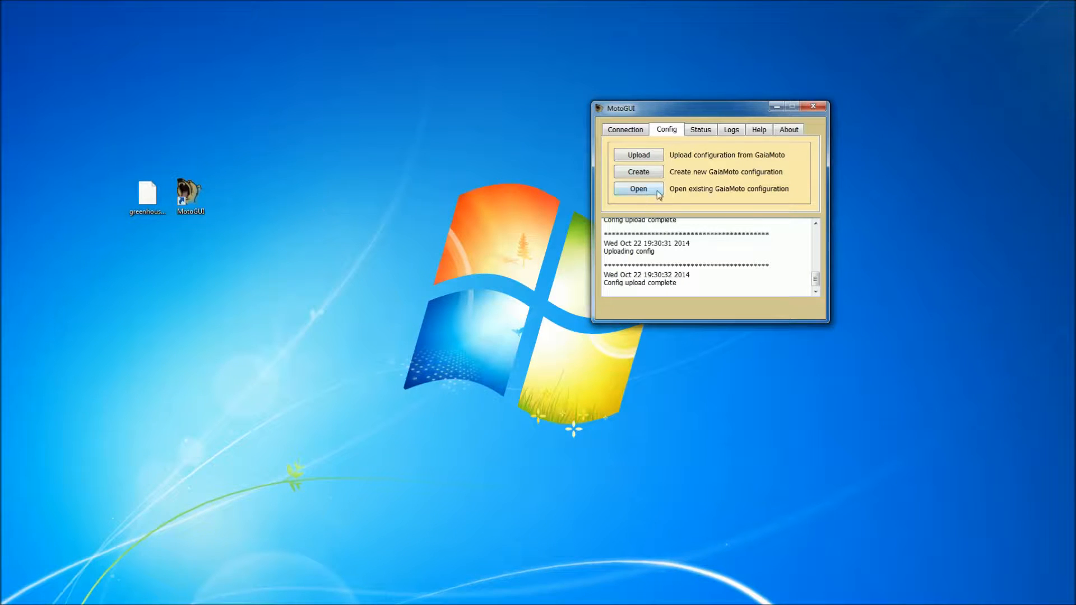
pyautogui.click(638, 188)
pyautogui.moveTo(725, 127); pyautogui.dragTo(403, 202)
pyautogui.click(267, 265)
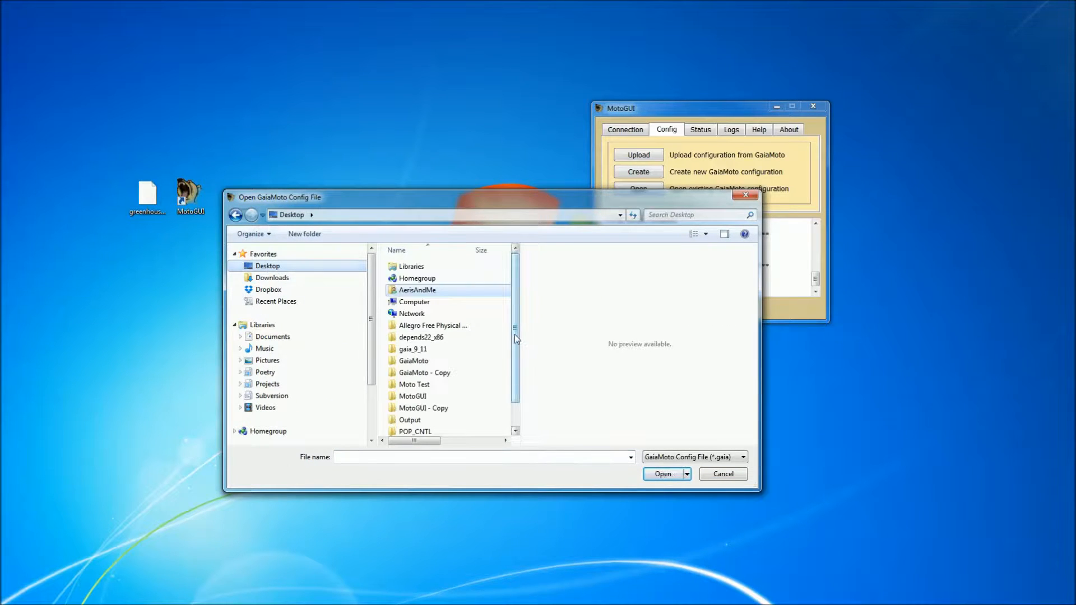
pyautogui.scroll(-1, 515, 338)
pyautogui.scroll(-1, 515, 338)
pyautogui.click(450, 430)
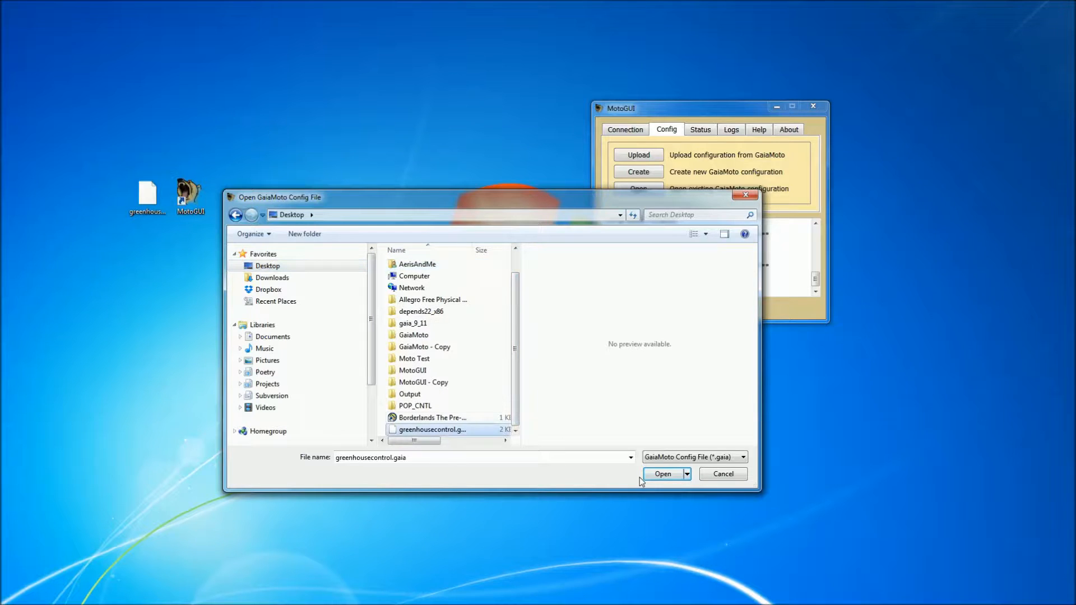
pyautogui.click(666, 473)
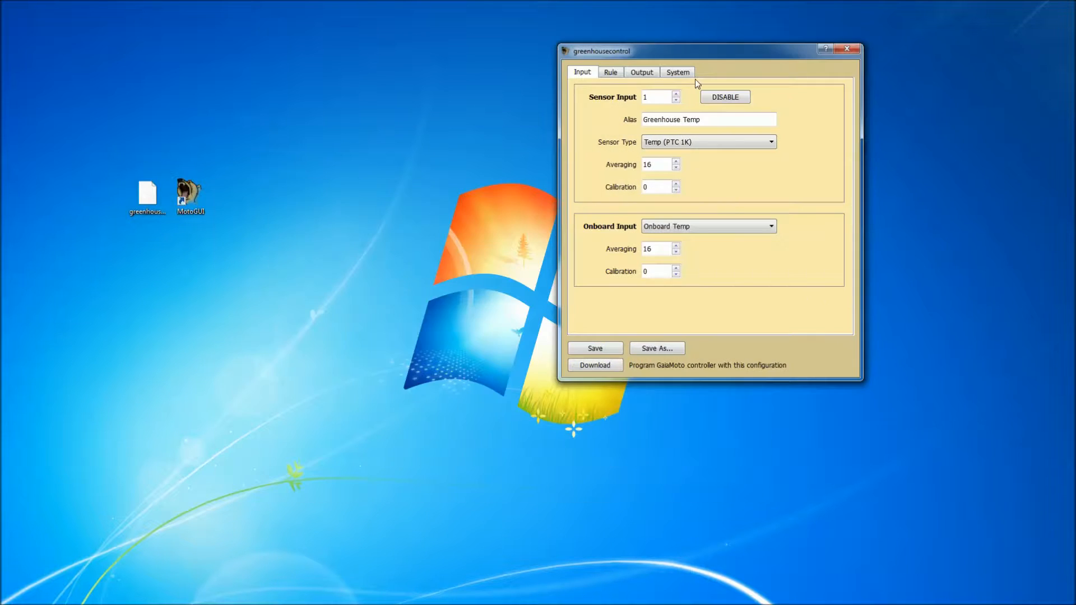
pyautogui.moveTo(722, 53); pyautogui.dragTo(422, 66)
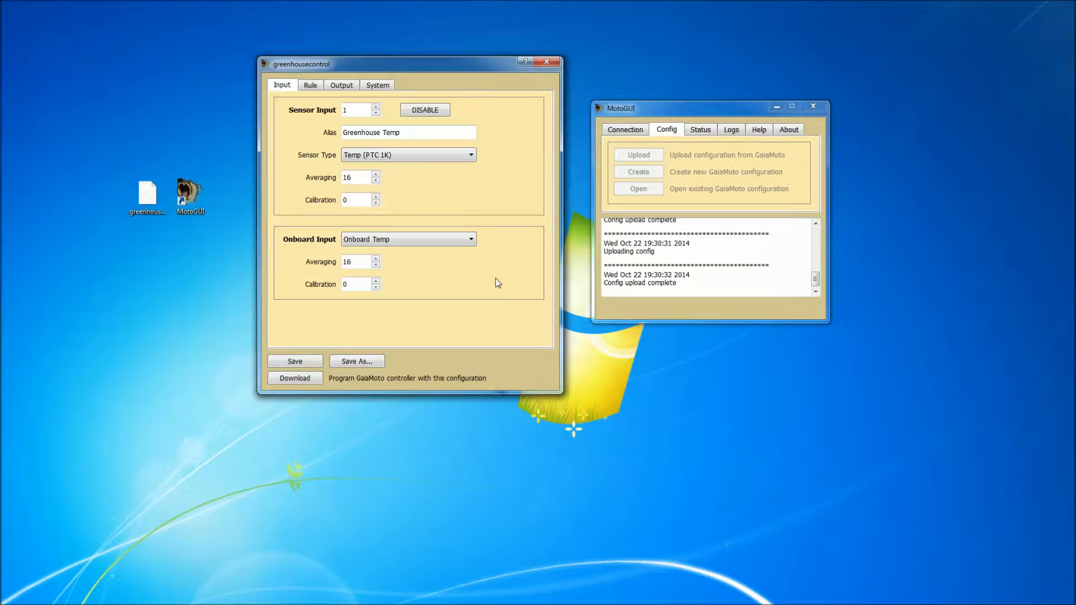
# Examine the greenhousecontrol configuration's sensor inputs, its rules and the settings of output 1.
pyautogui.click(376, 107)
pyautogui.click(376, 114)
pyautogui.click(311, 86)
pyautogui.click(376, 106)
pyautogui.click(376, 107)
pyautogui.click(375, 106)
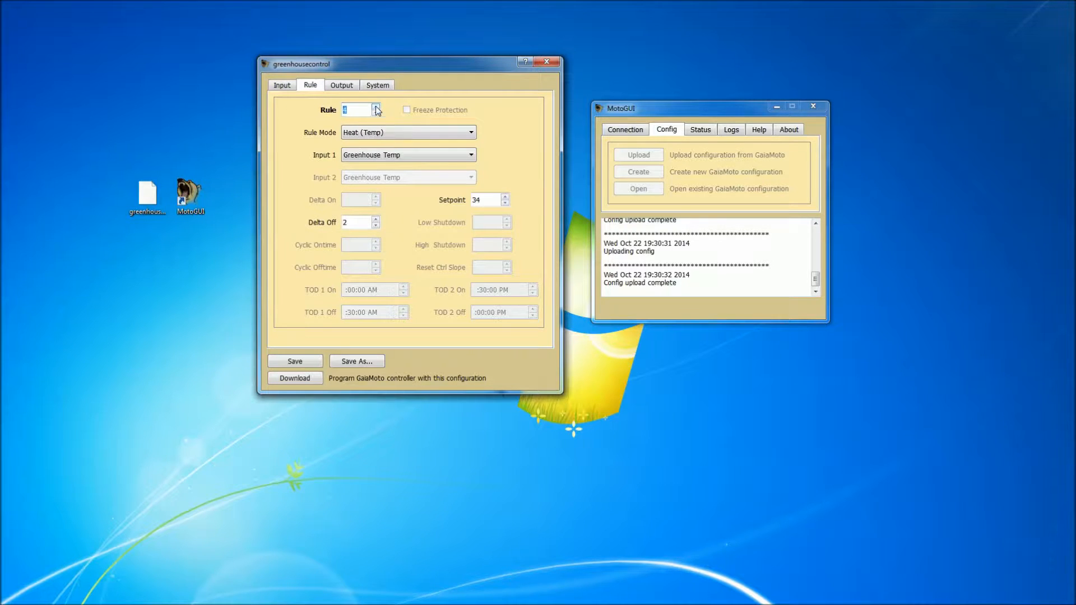
pyautogui.click(376, 114)
pyautogui.click(376, 113)
pyautogui.click(376, 114)
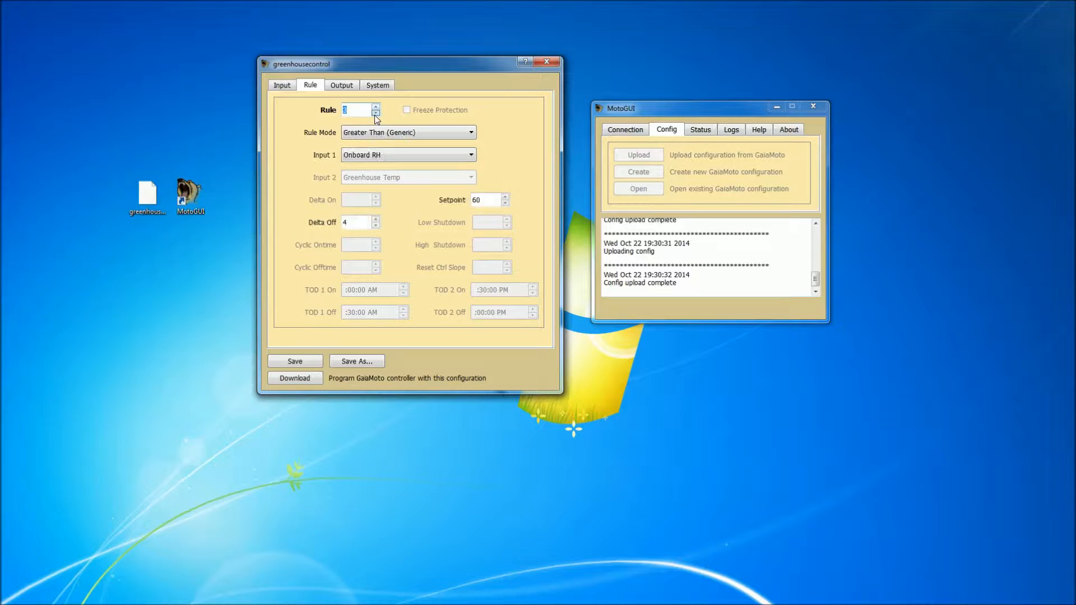
pyautogui.click(337, 86)
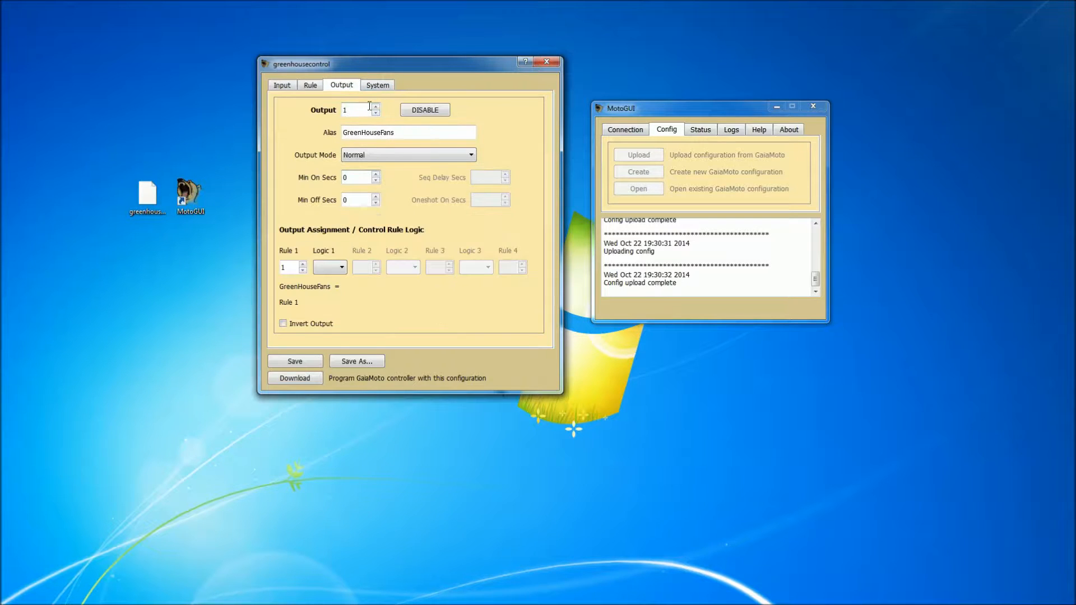
# Program the GaiaMoto controller with the greenhousecontrol configuration.
pyautogui.click(282, 85)
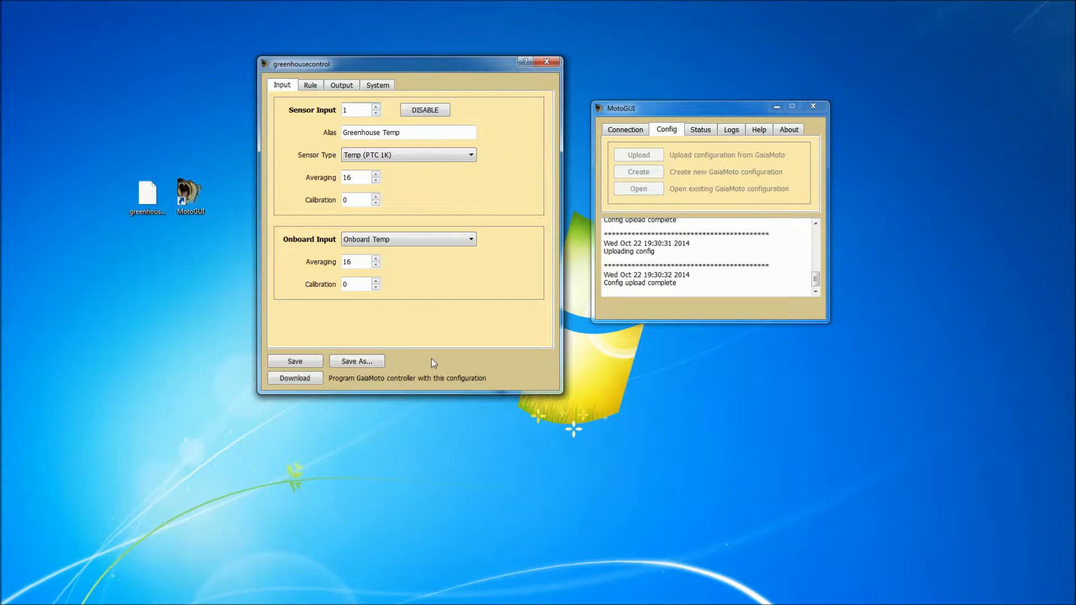
pyautogui.click(314, 383)
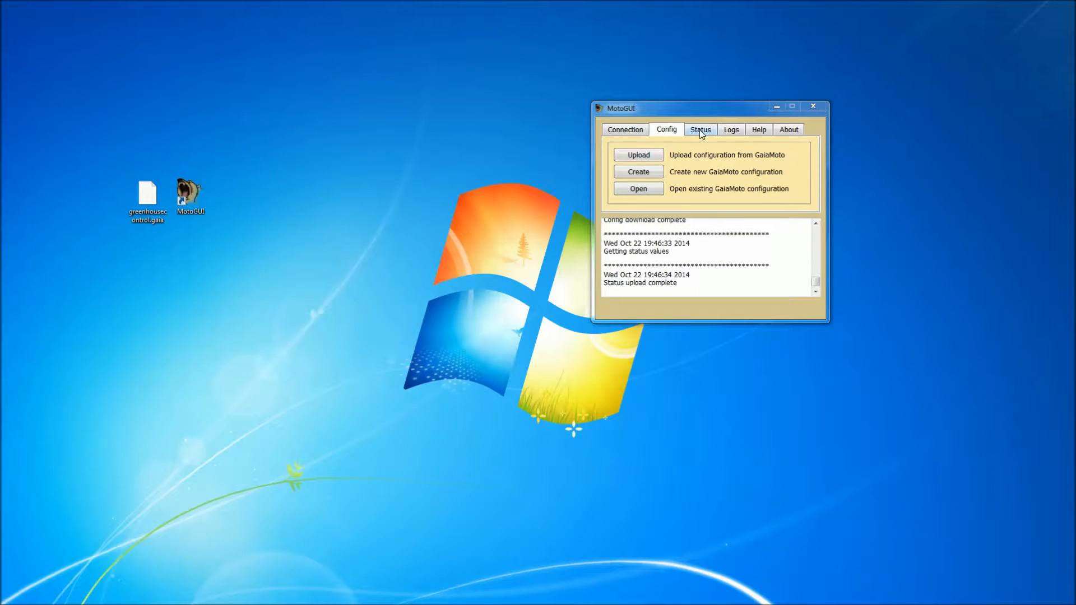
# Get the controller's status and arrange the status window beside the main window to examine sensors, relays and reset control temperature.
pyautogui.click(701, 130)
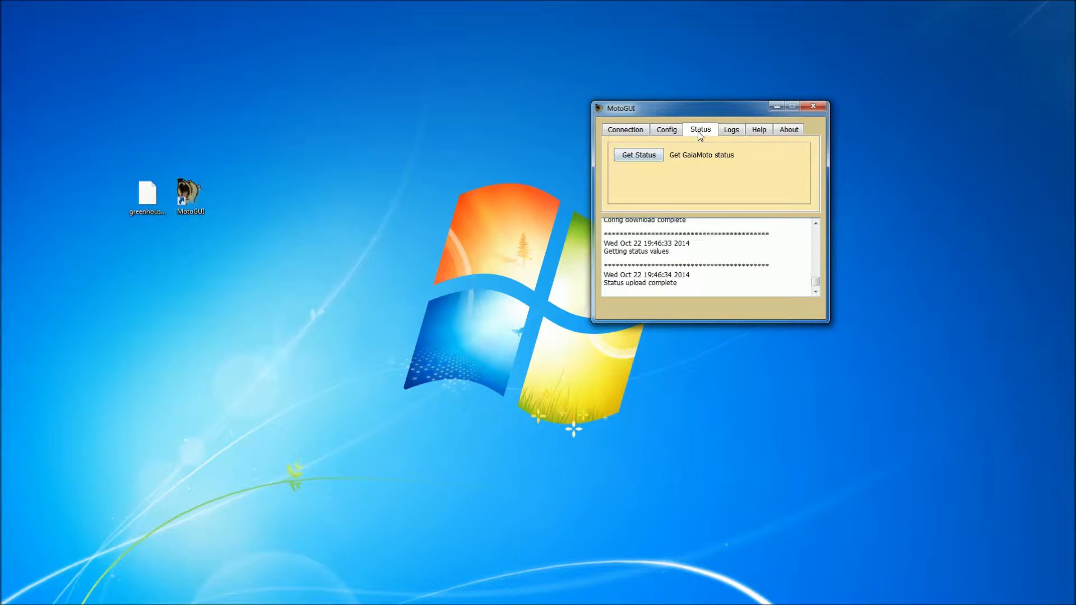
pyautogui.click(625, 157)
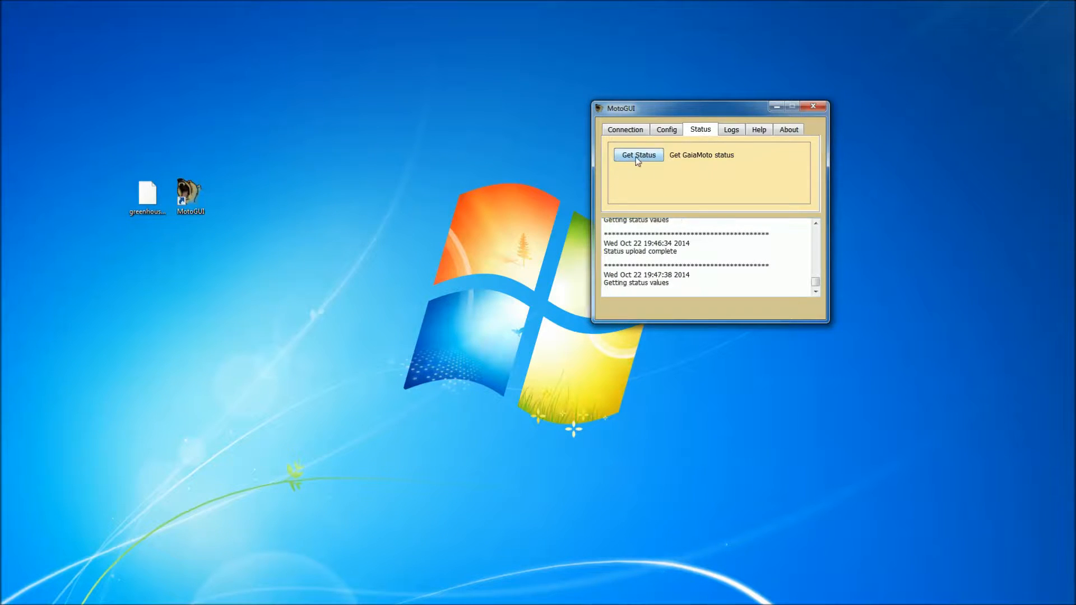
pyautogui.moveTo(716, 91); pyautogui.dragTo(336, 92)
pyautogui.moveTo(722, 110); pyautogui.dragTo(744, 108)
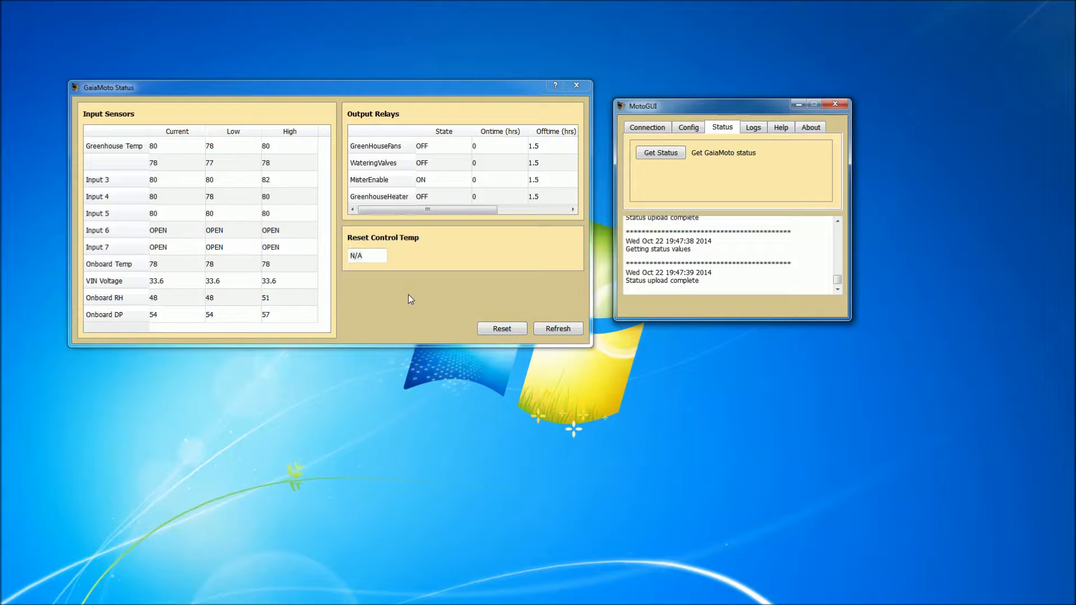
pyautogui.click(382, 266)
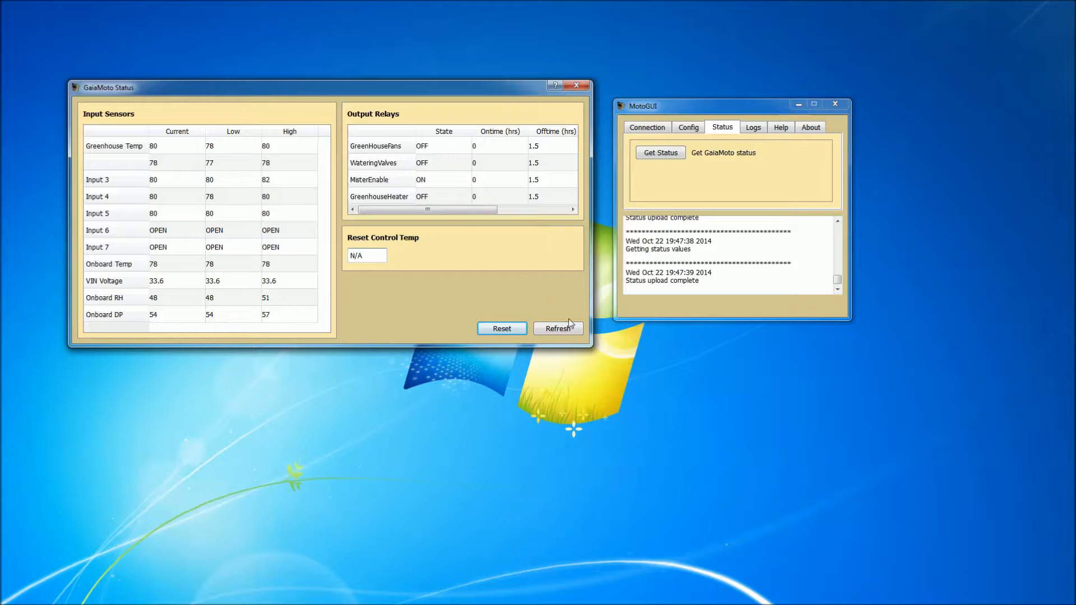
# Refresh the controller's status values, and reset the recorded status history with a fresh reading.
pyautogui.click(544, 329)
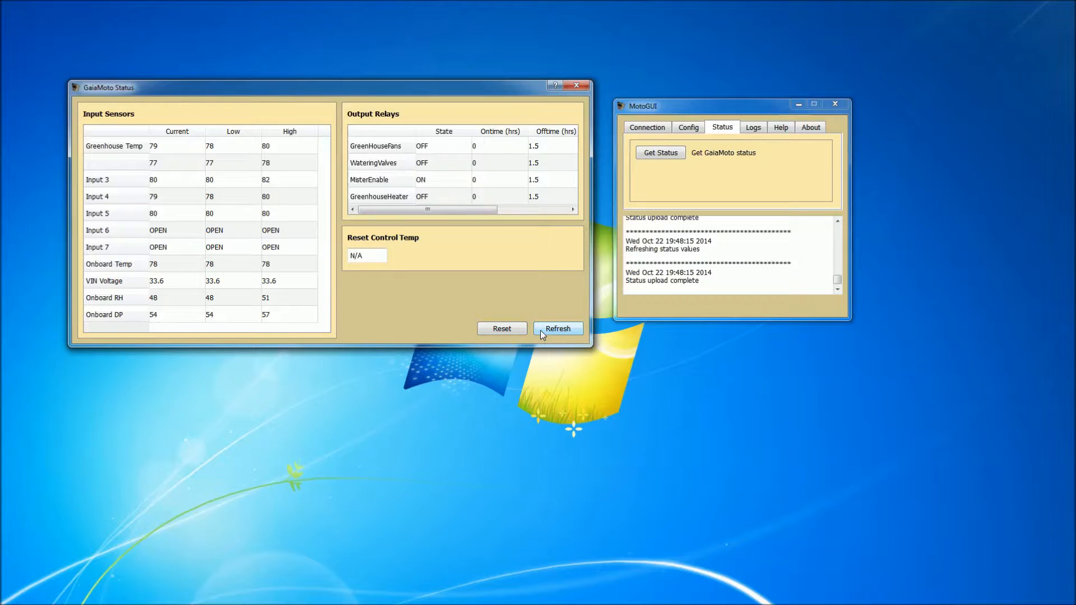
pyautogui.click(541, 330)
pyautogui.click(541, 330)
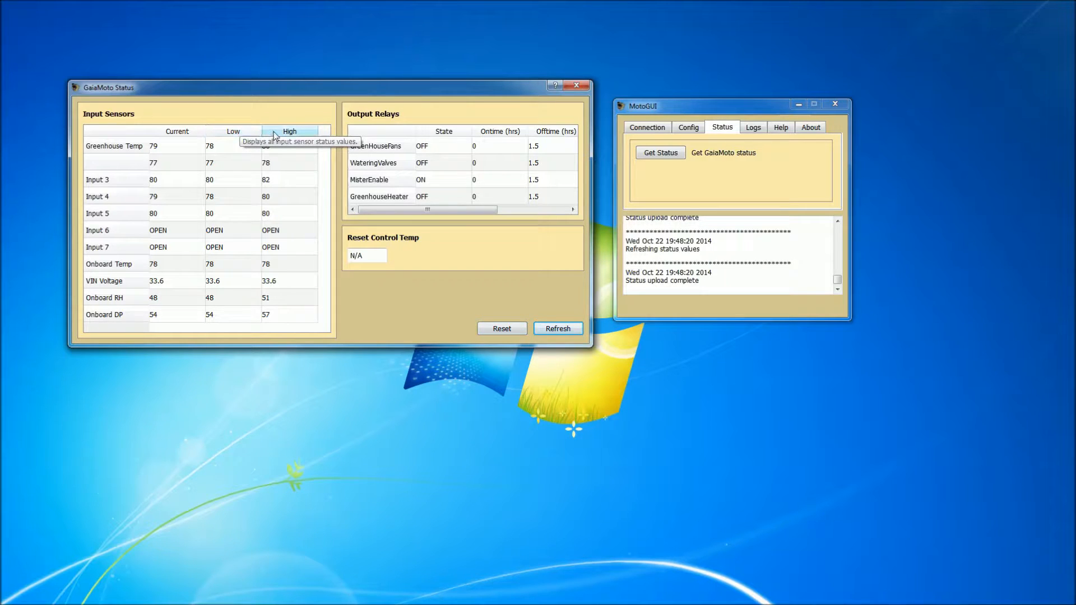
pyautogui.click(518, 330)
pyautogui.click(548, 331)
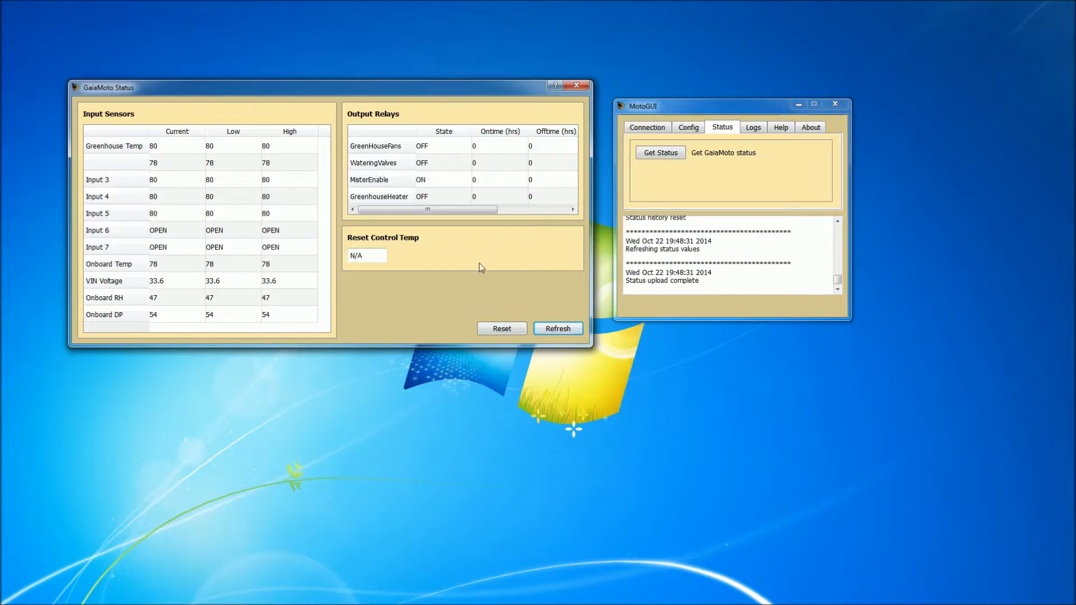
# Close the status window and retrieve the log history from the GaiaMoto controller.
pyautogui.click(576, 85)
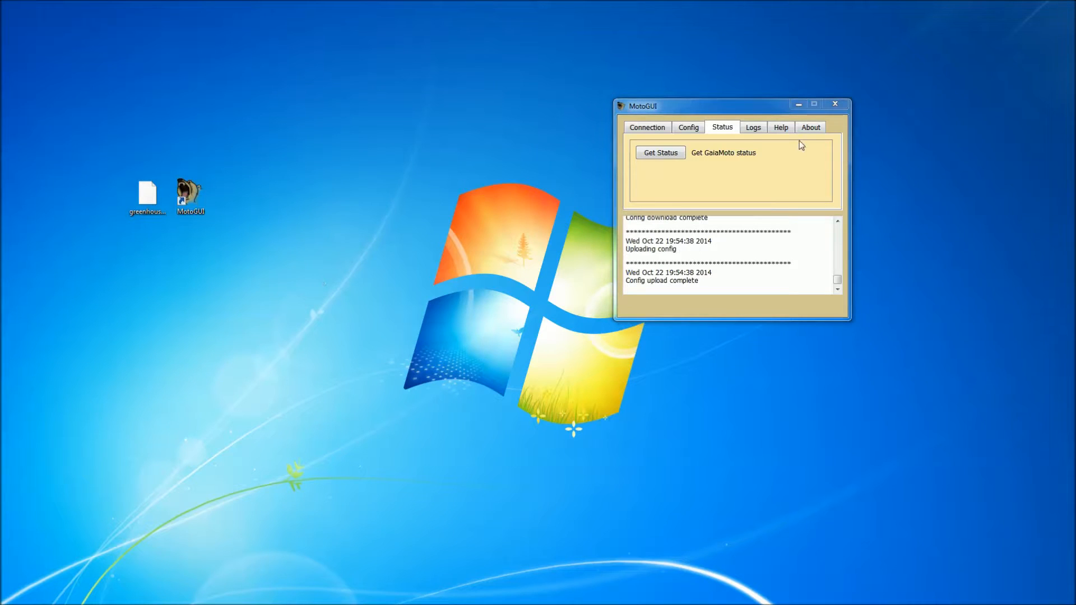
pyautogui.click(754, 128)
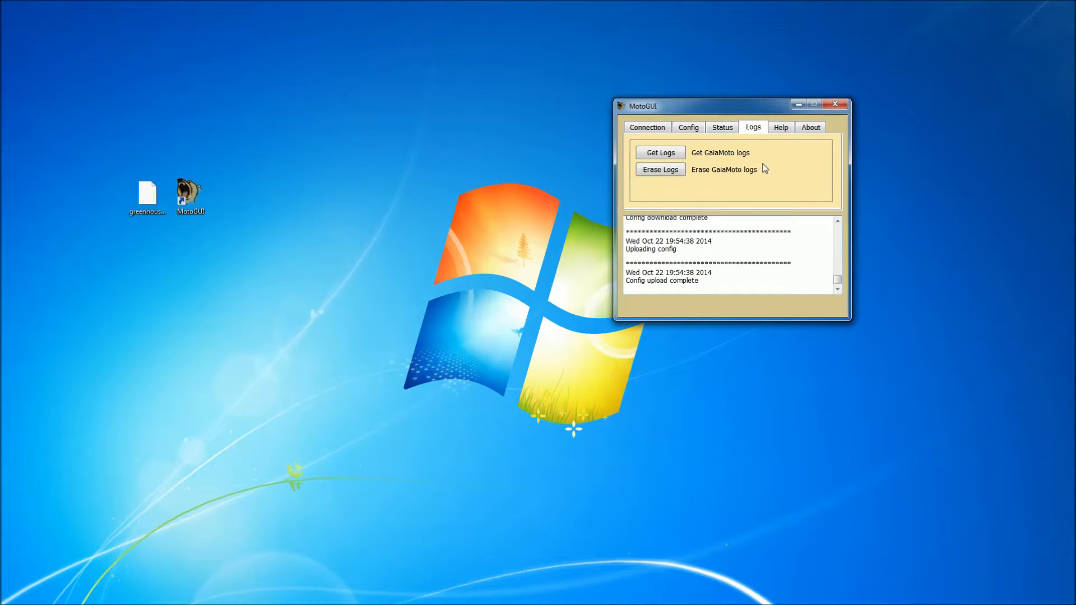
pyautogui.click(680, 156)
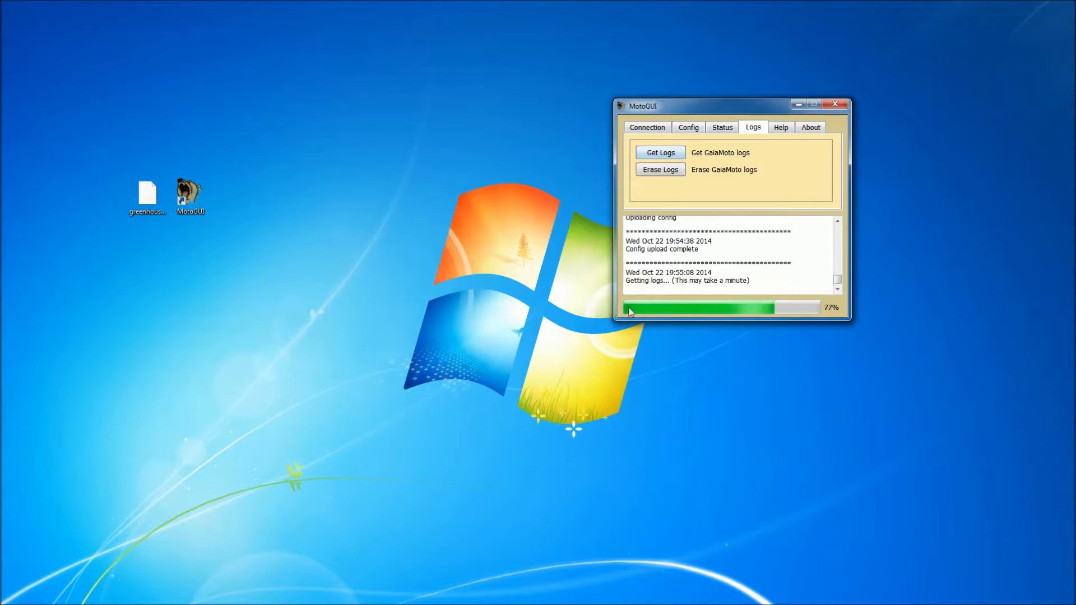
pyautogui.moveTo(862, 129); pyautogui.dragTo(380, 156)
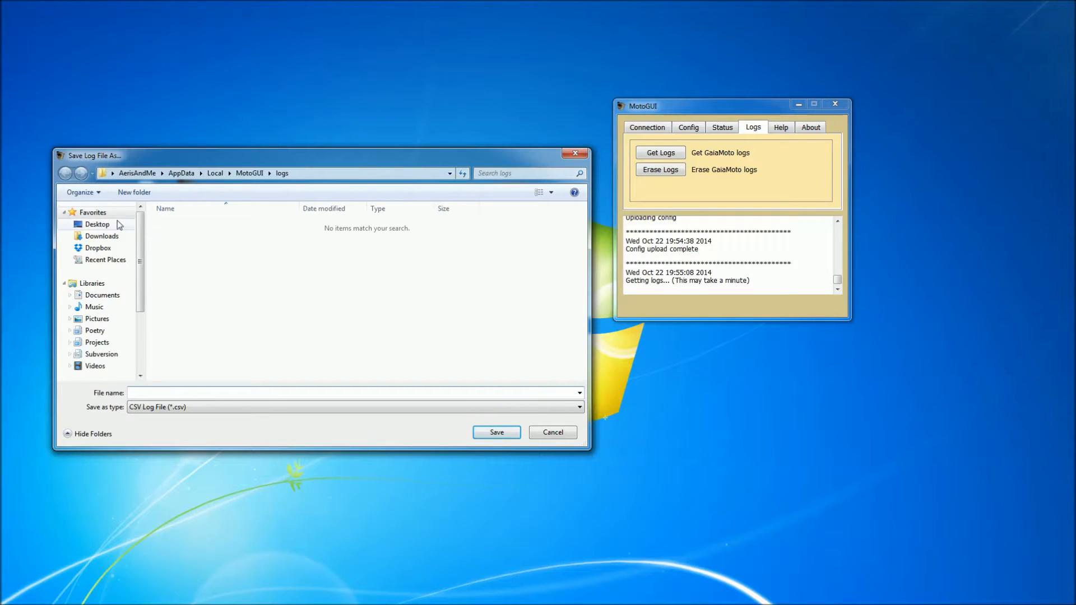
# Save the retrieved logs to the Desktop as a CSV log file named GaiaMotoLogs.
pyautogui.click(96, 224)
pyautogui.click(210, 394)
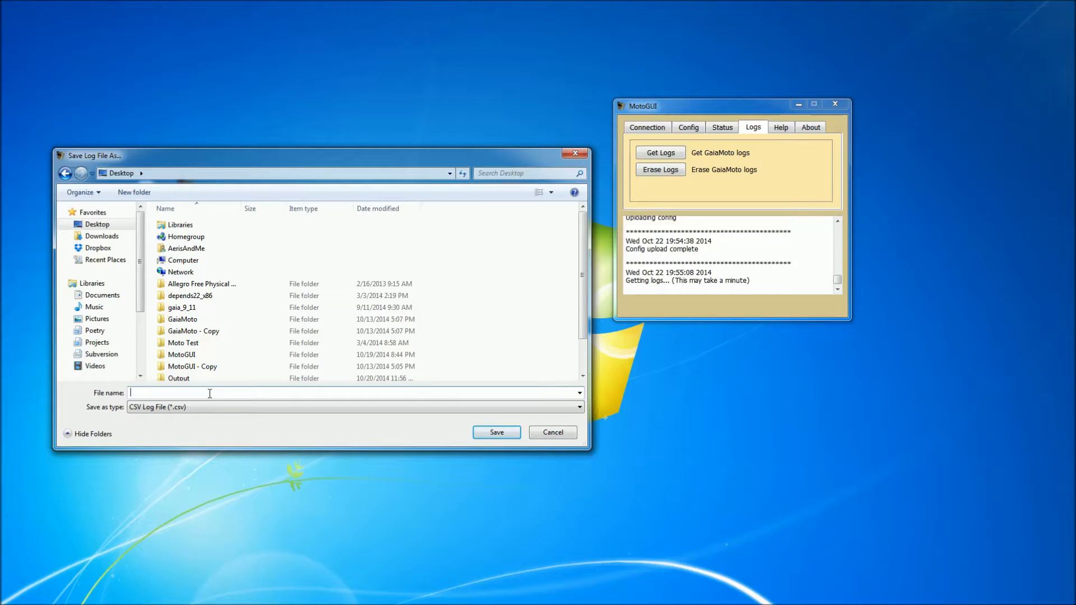
pyautogui.write('Gai')
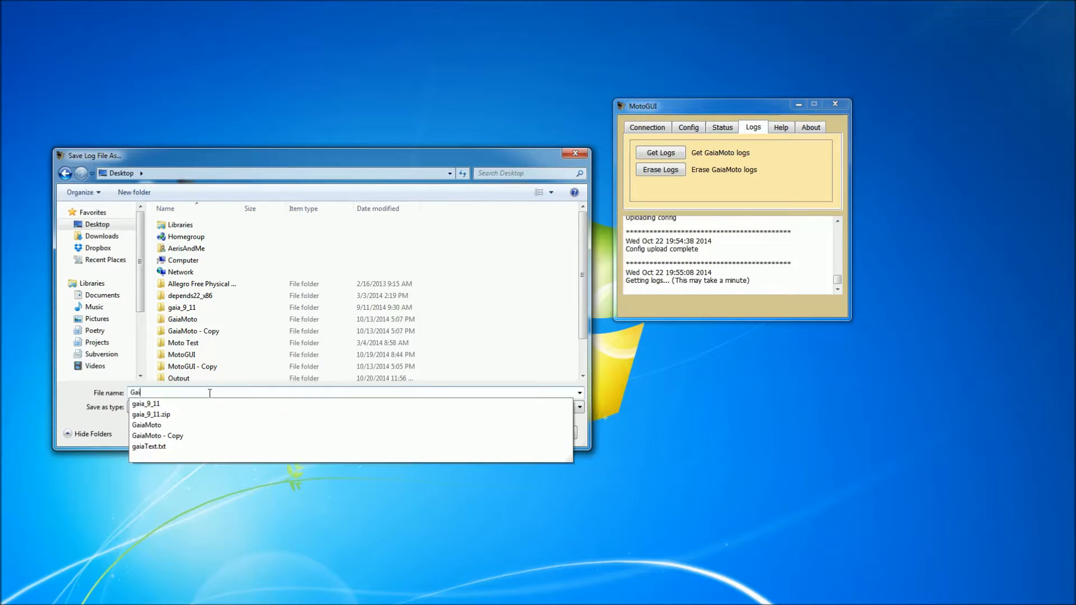
pyautogui.write('aMotoLogs')
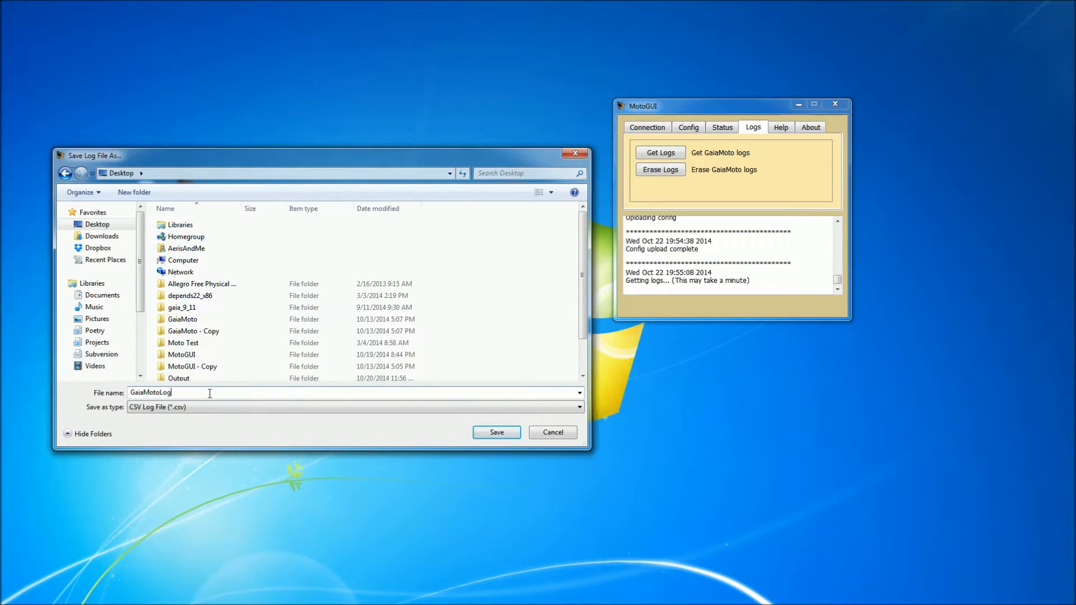
pyautogui.click(496, 433)
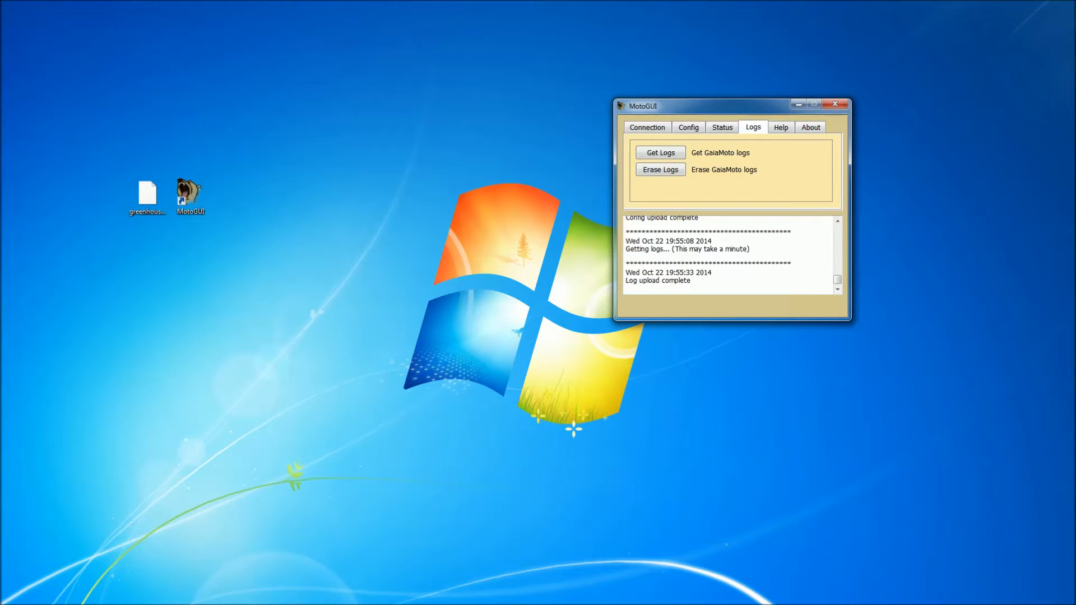
# Open the GaiaMotoLogs file from the desktop in Notepad++ and bring its window fully into view.
pyautogui.rightClick(234, 195)
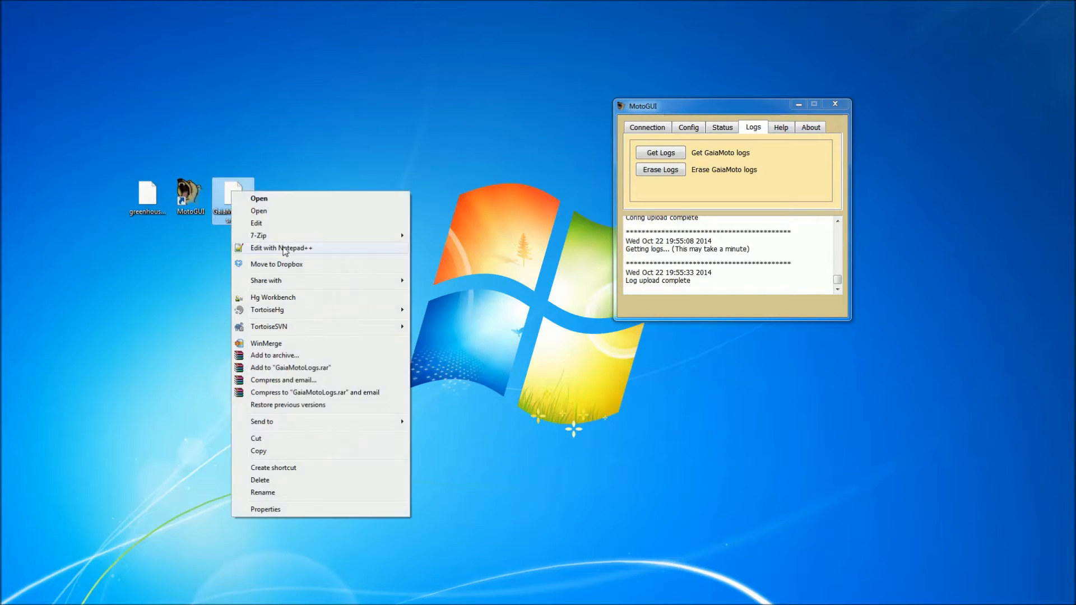
pyautogui.click(314, 248)
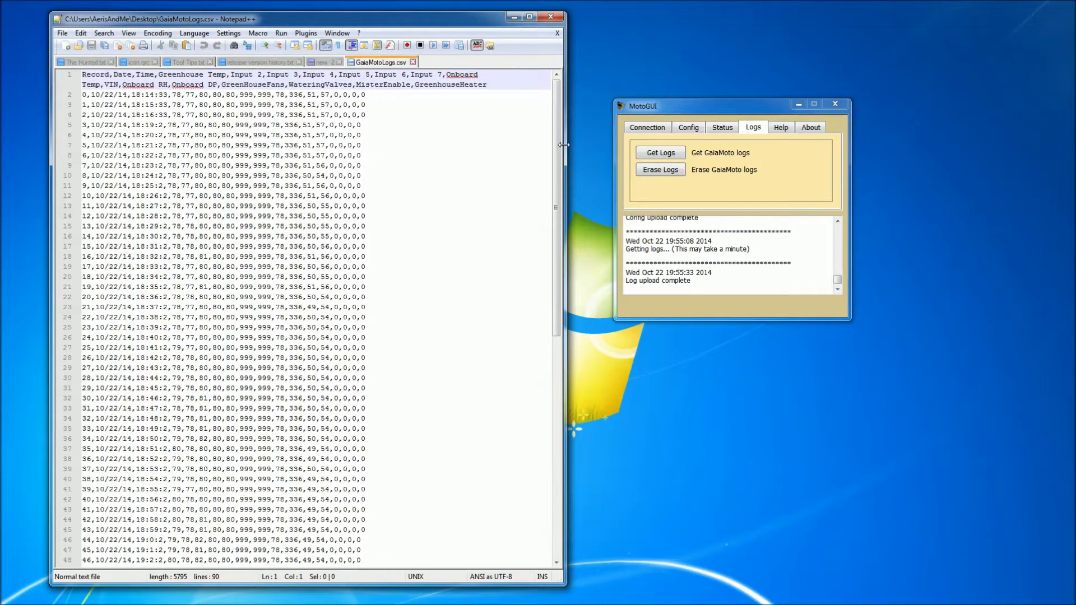
pyautogui.moveTo(563, 145); pyautogui.dragTo(1043, 147)
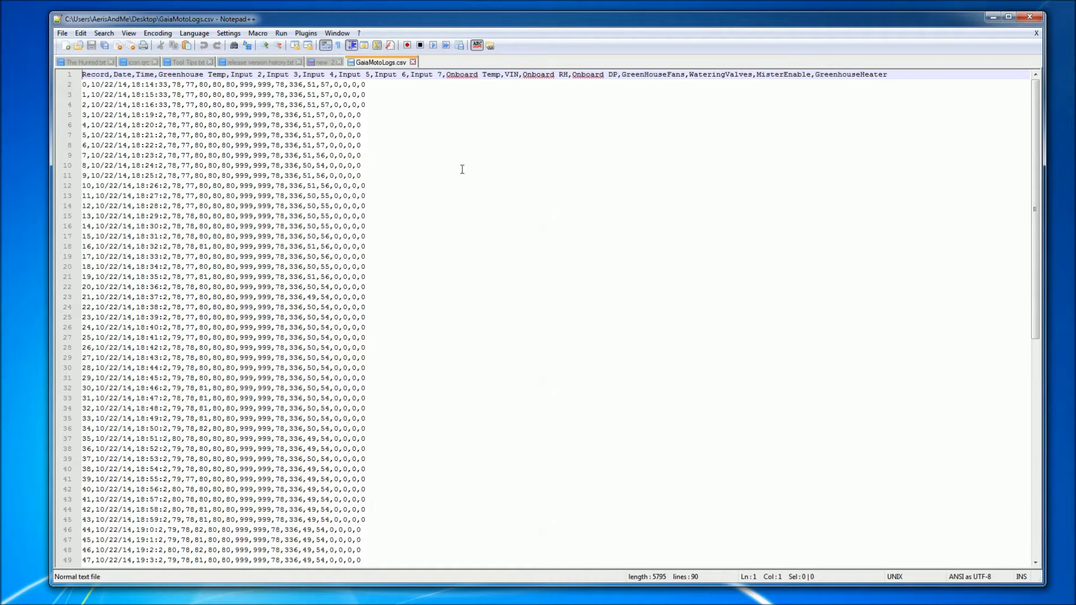
# Examine the log file's header fields, from record, date and time to inputs and outputs, and its first records, and minimize the editor.
pyautogui.doubleClick(94, 75)
pyautogui.doubleClick(122, 75)
pyautogui.doubleClick(145, 75)
pyautogui.moveTo(159, 75); pyautogui.dragTo(889, 75)
pyautogui.moveTo(392, 85); pyautogui.dragTo(79, 84)
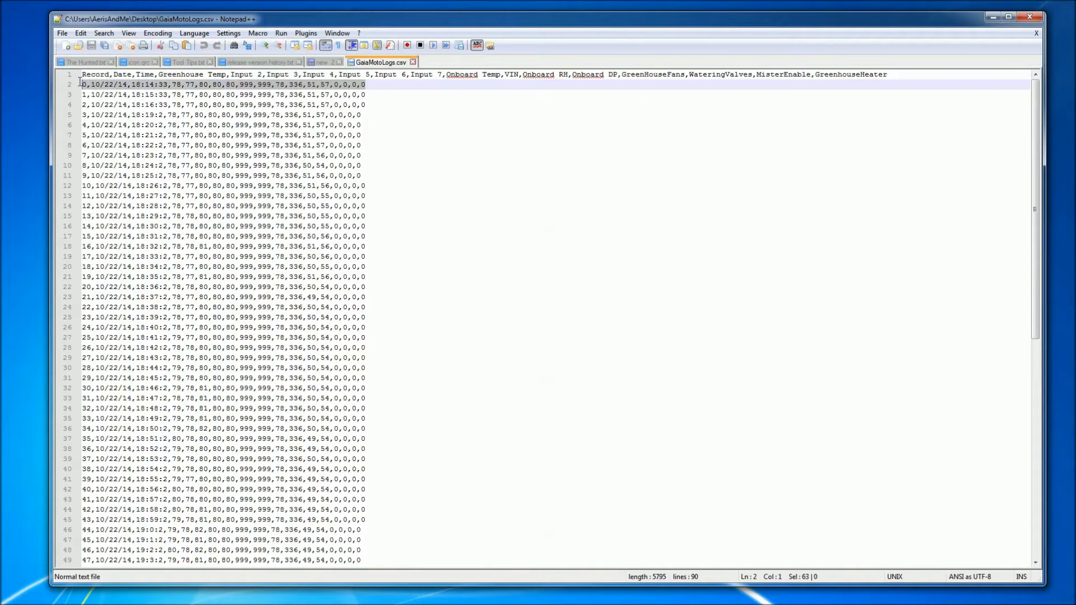
pyautogui.moveTo(370, 94); pyautogui.dragTo(84, 102)
pyautogui.click(84, 102)
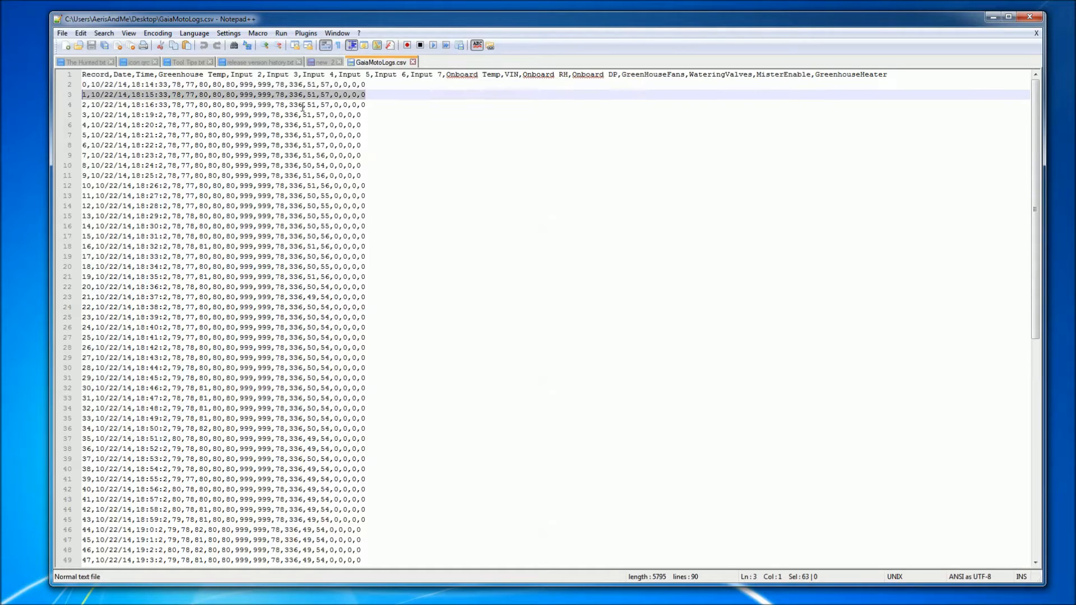
pyautogui.doubleClick(83, 104)
pyautogui.click(521, 135)
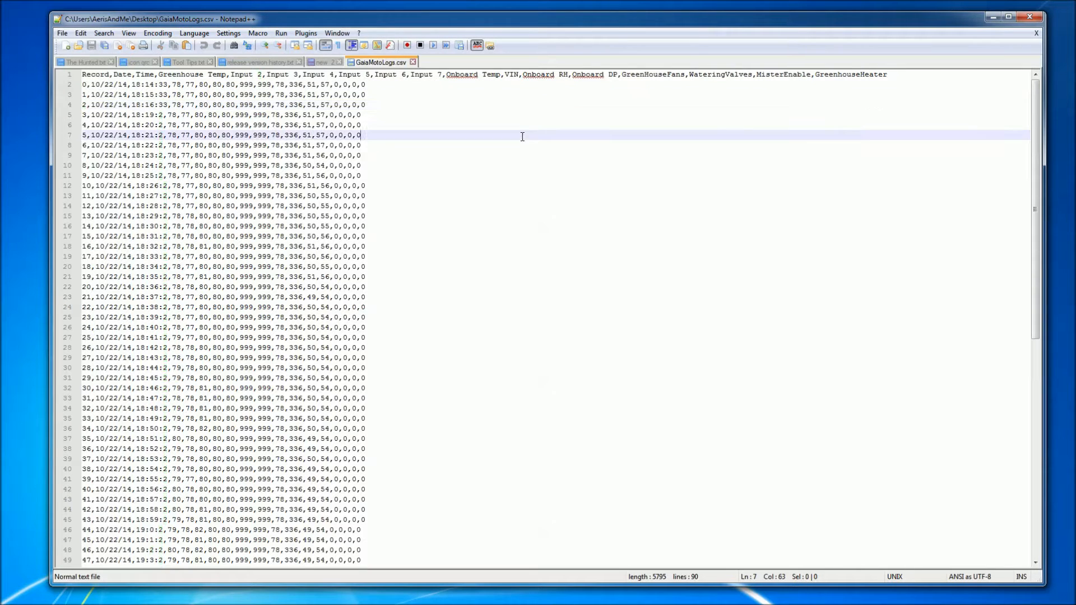
pyautogui.click(992, 18)
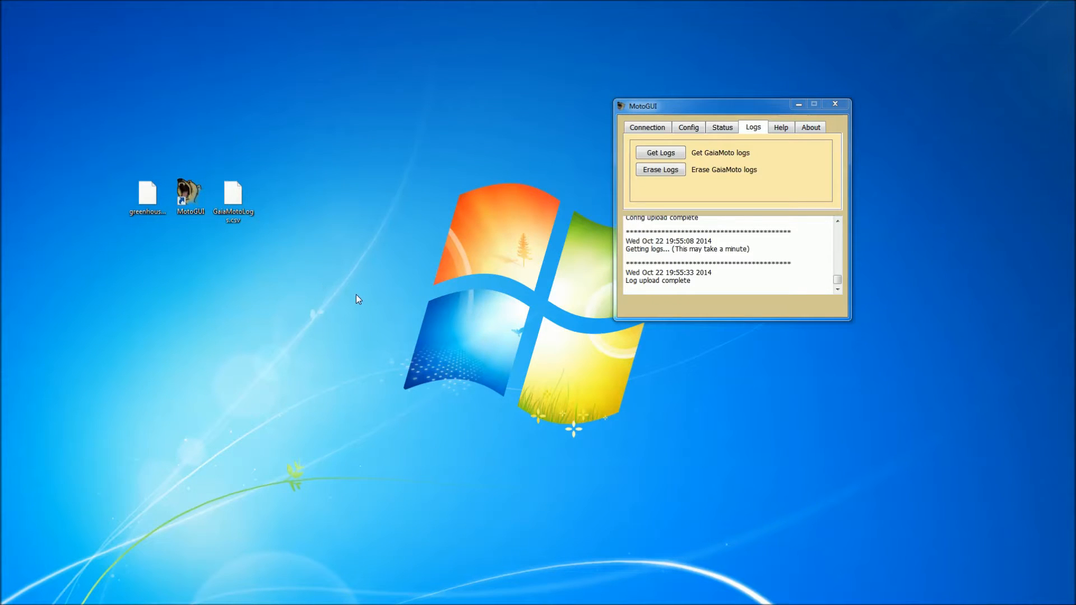
# Erase the GaiaMoto controller's logs, try to retrieve them again and read the resulting message.
pyautogui.click(674, 170)
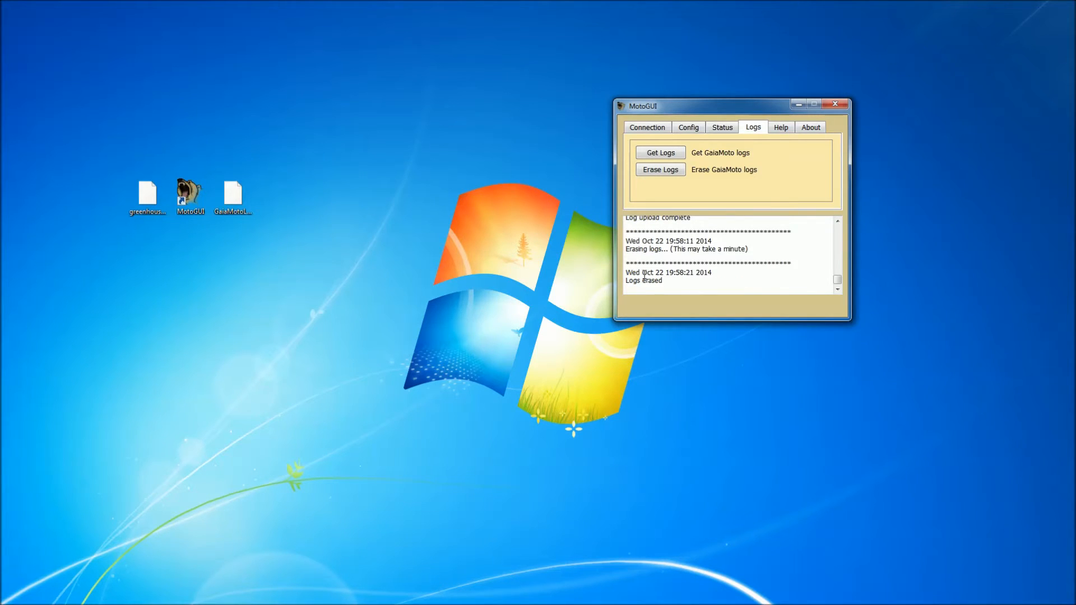
pyautogui.click(680, 158)
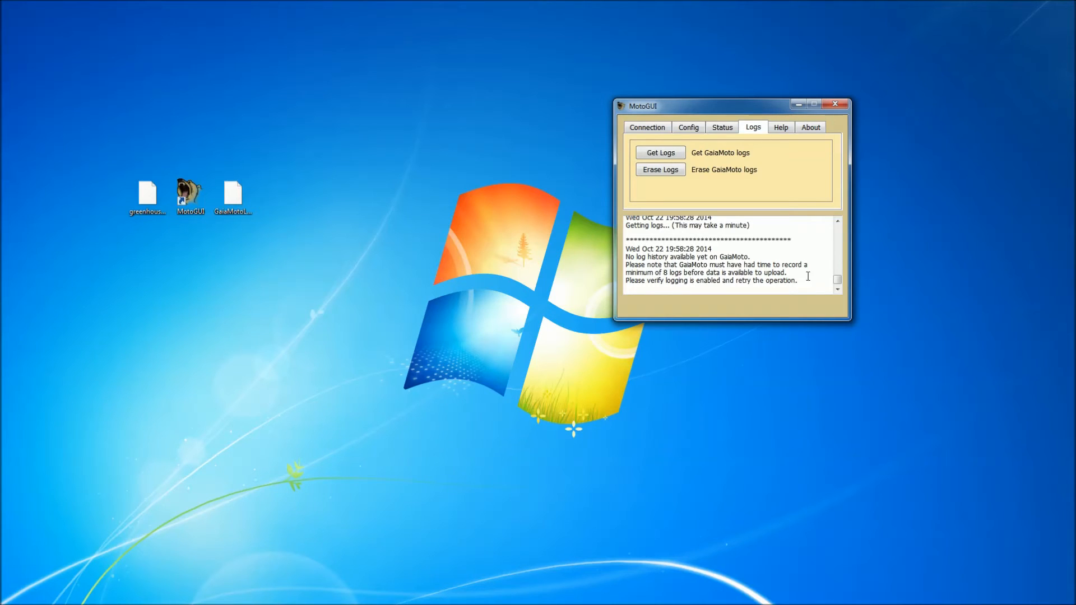
pyautogui.moveTo(808, 280); pyautogui.dragTo(608, 260)
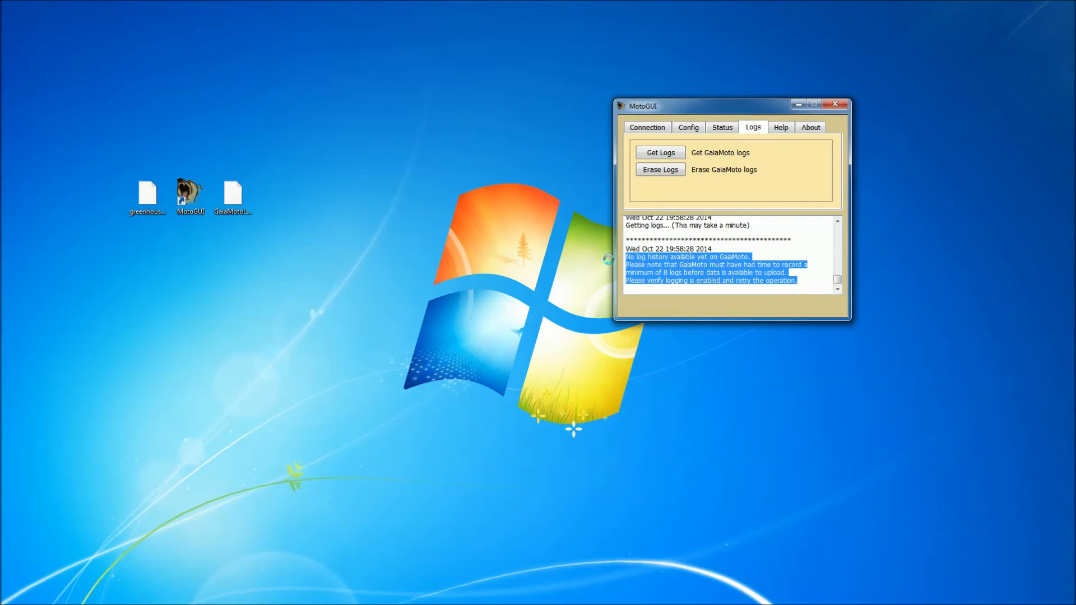
pyautogui.click(812, 283)
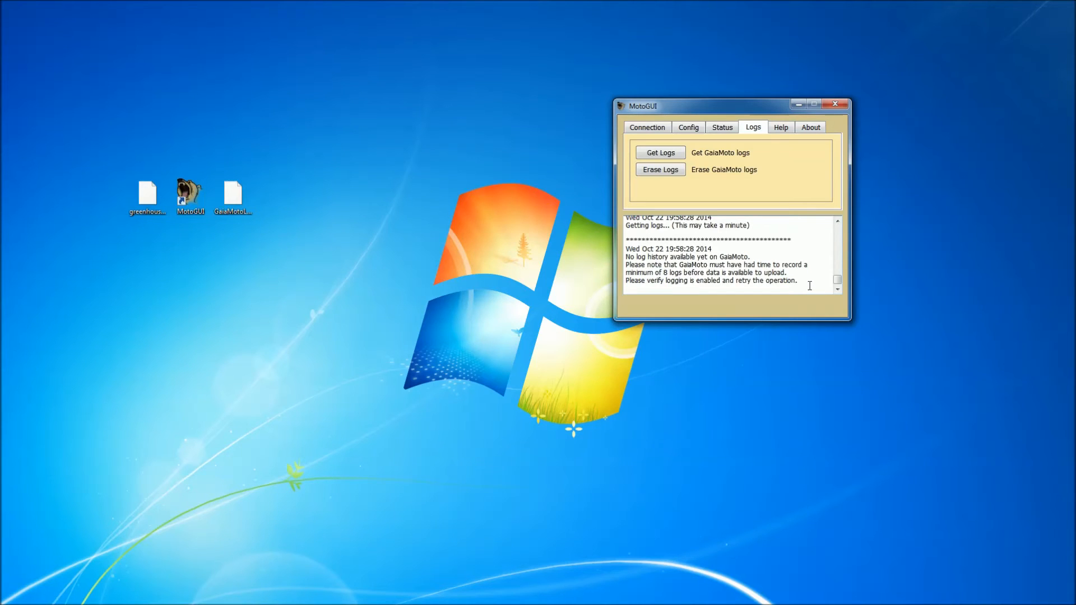
pyautogui.click(349, 193)
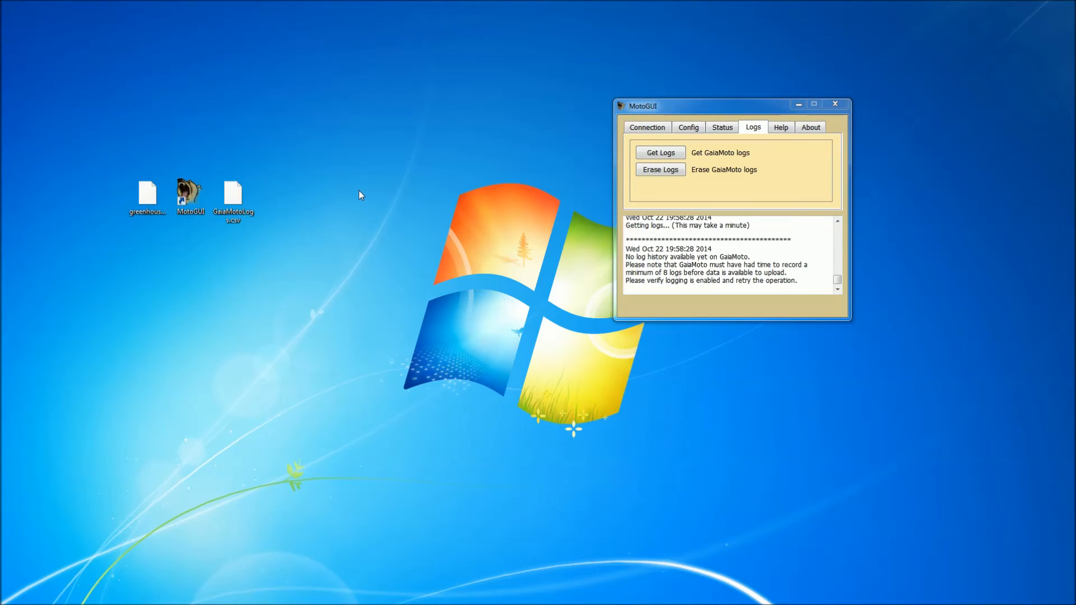
# Show MotoGUI's help information with its user's guide and contact links.
pyautogui.click(781, 129)
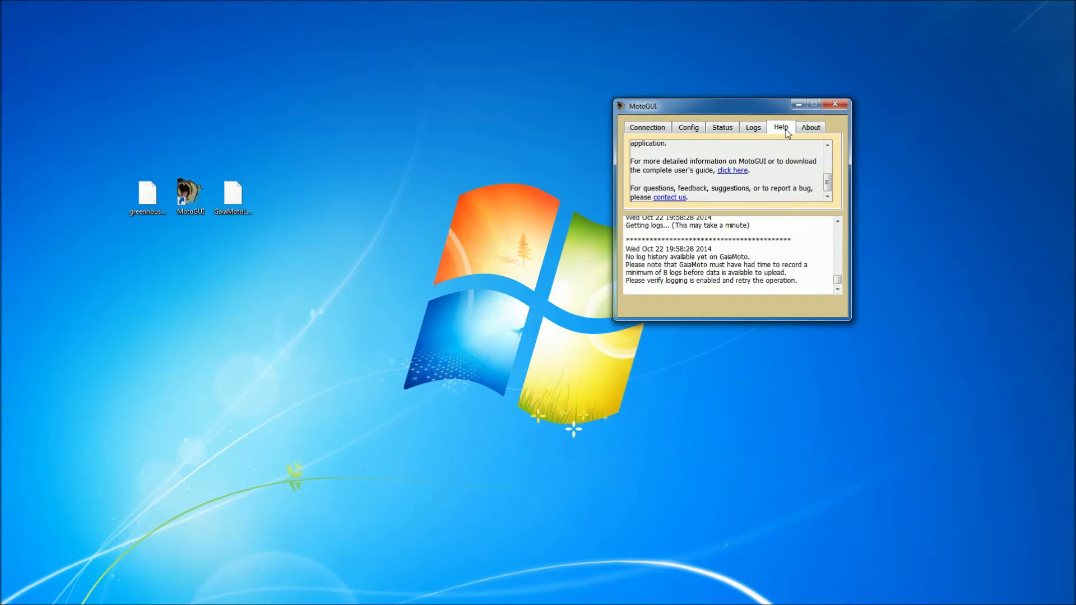